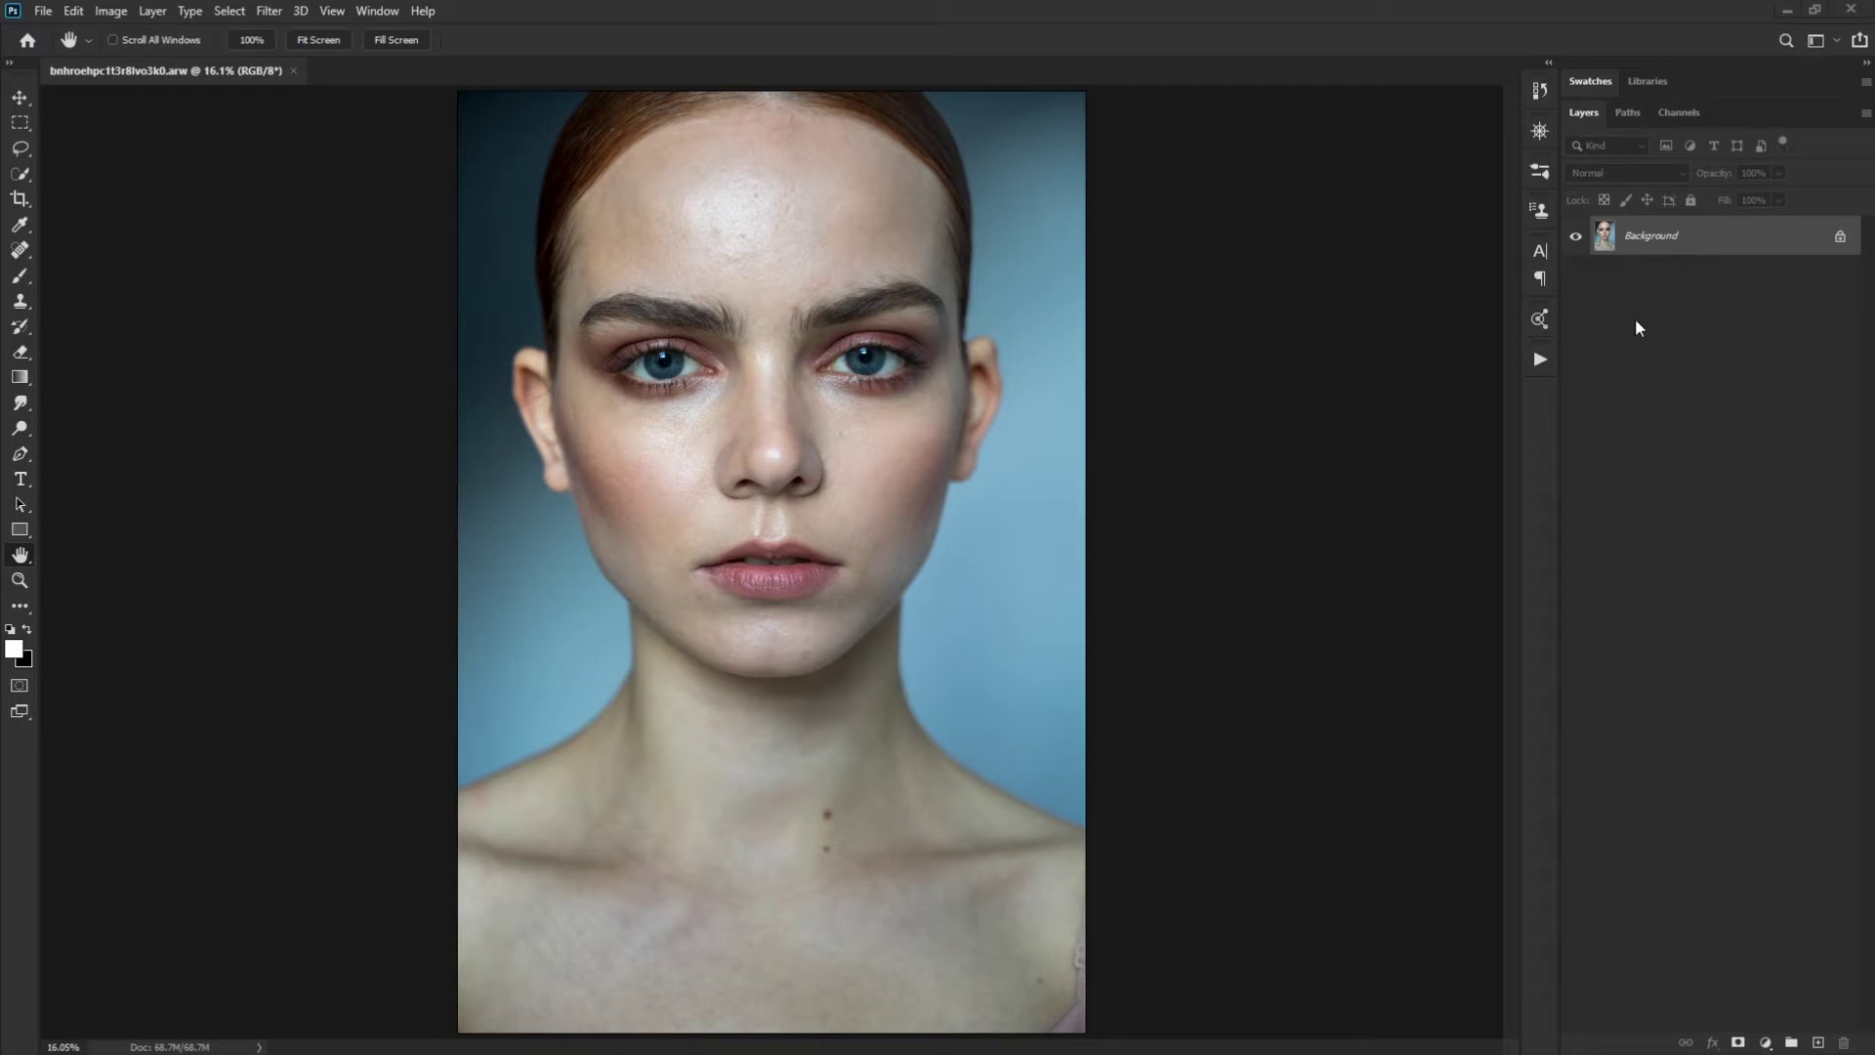
# Add a new empty layer above the Background layer
pyautogui.hotkey('ctrl', 'j')
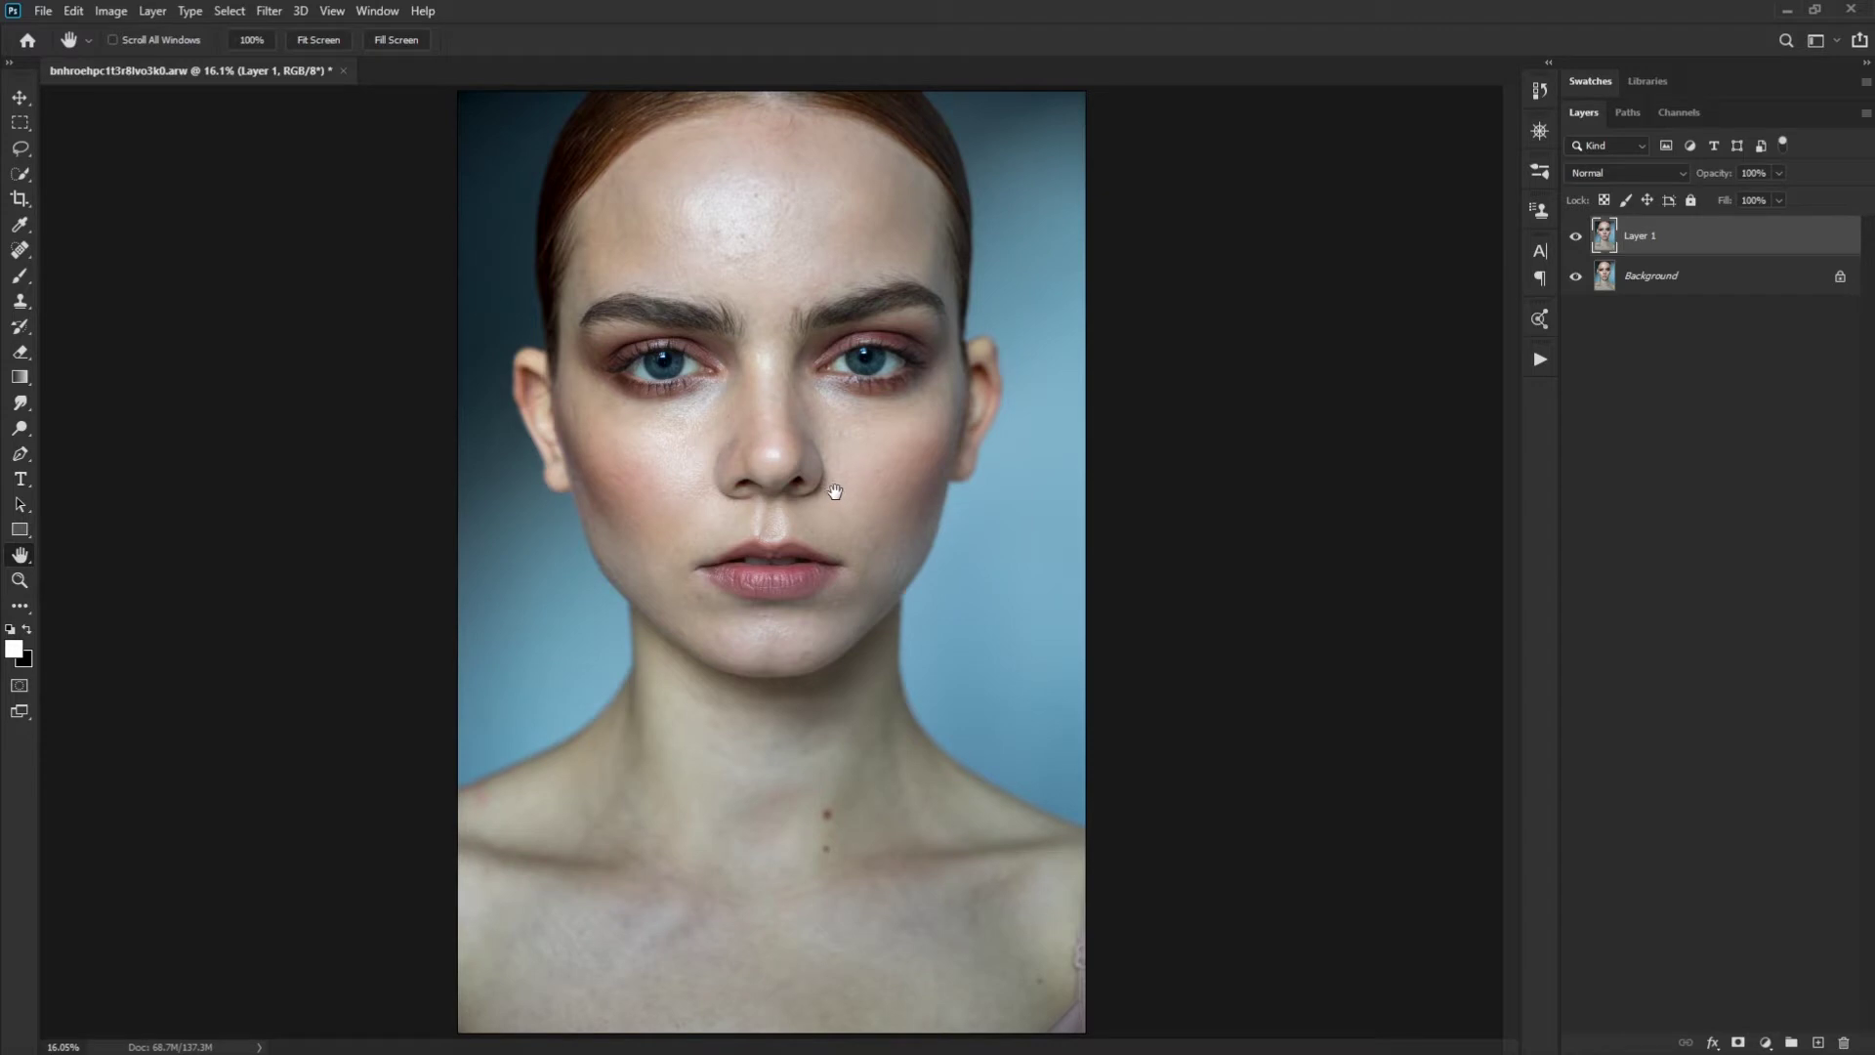
pyautogui.hotkey('ctrl', 'z')
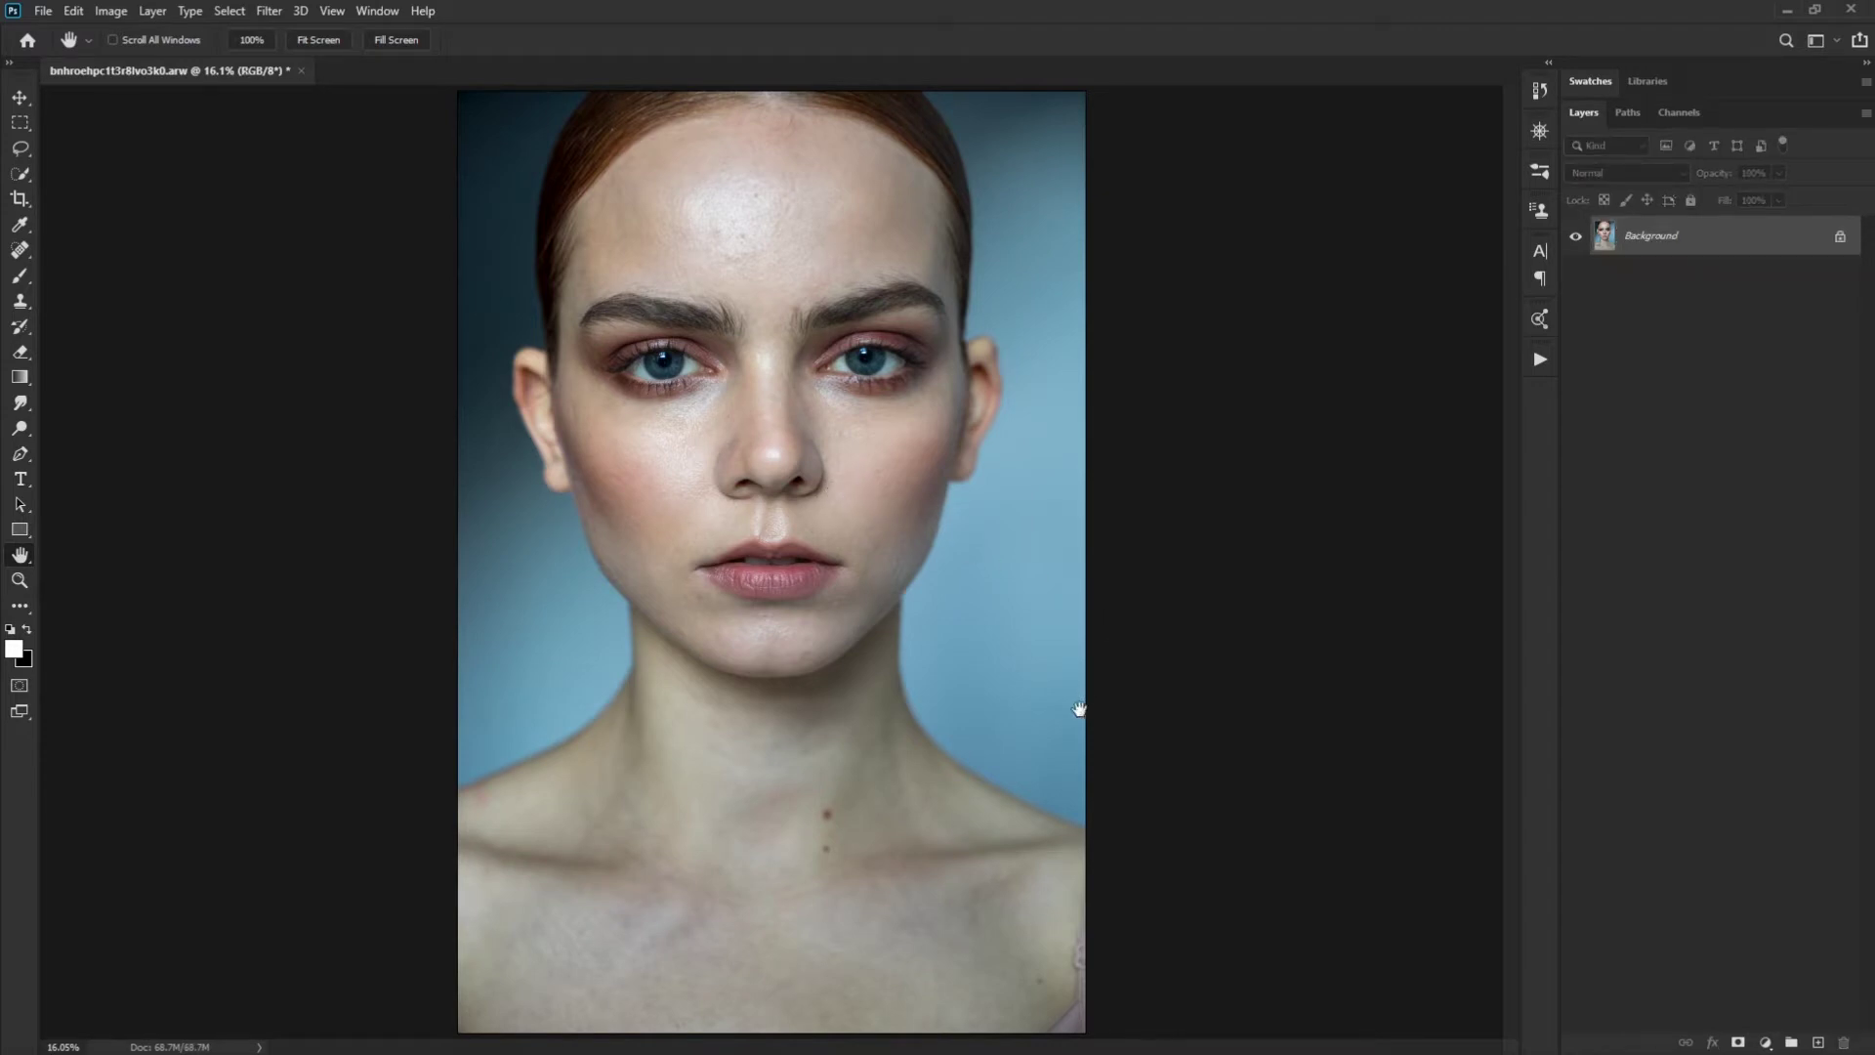
pyautogui.click(1816, 1043)
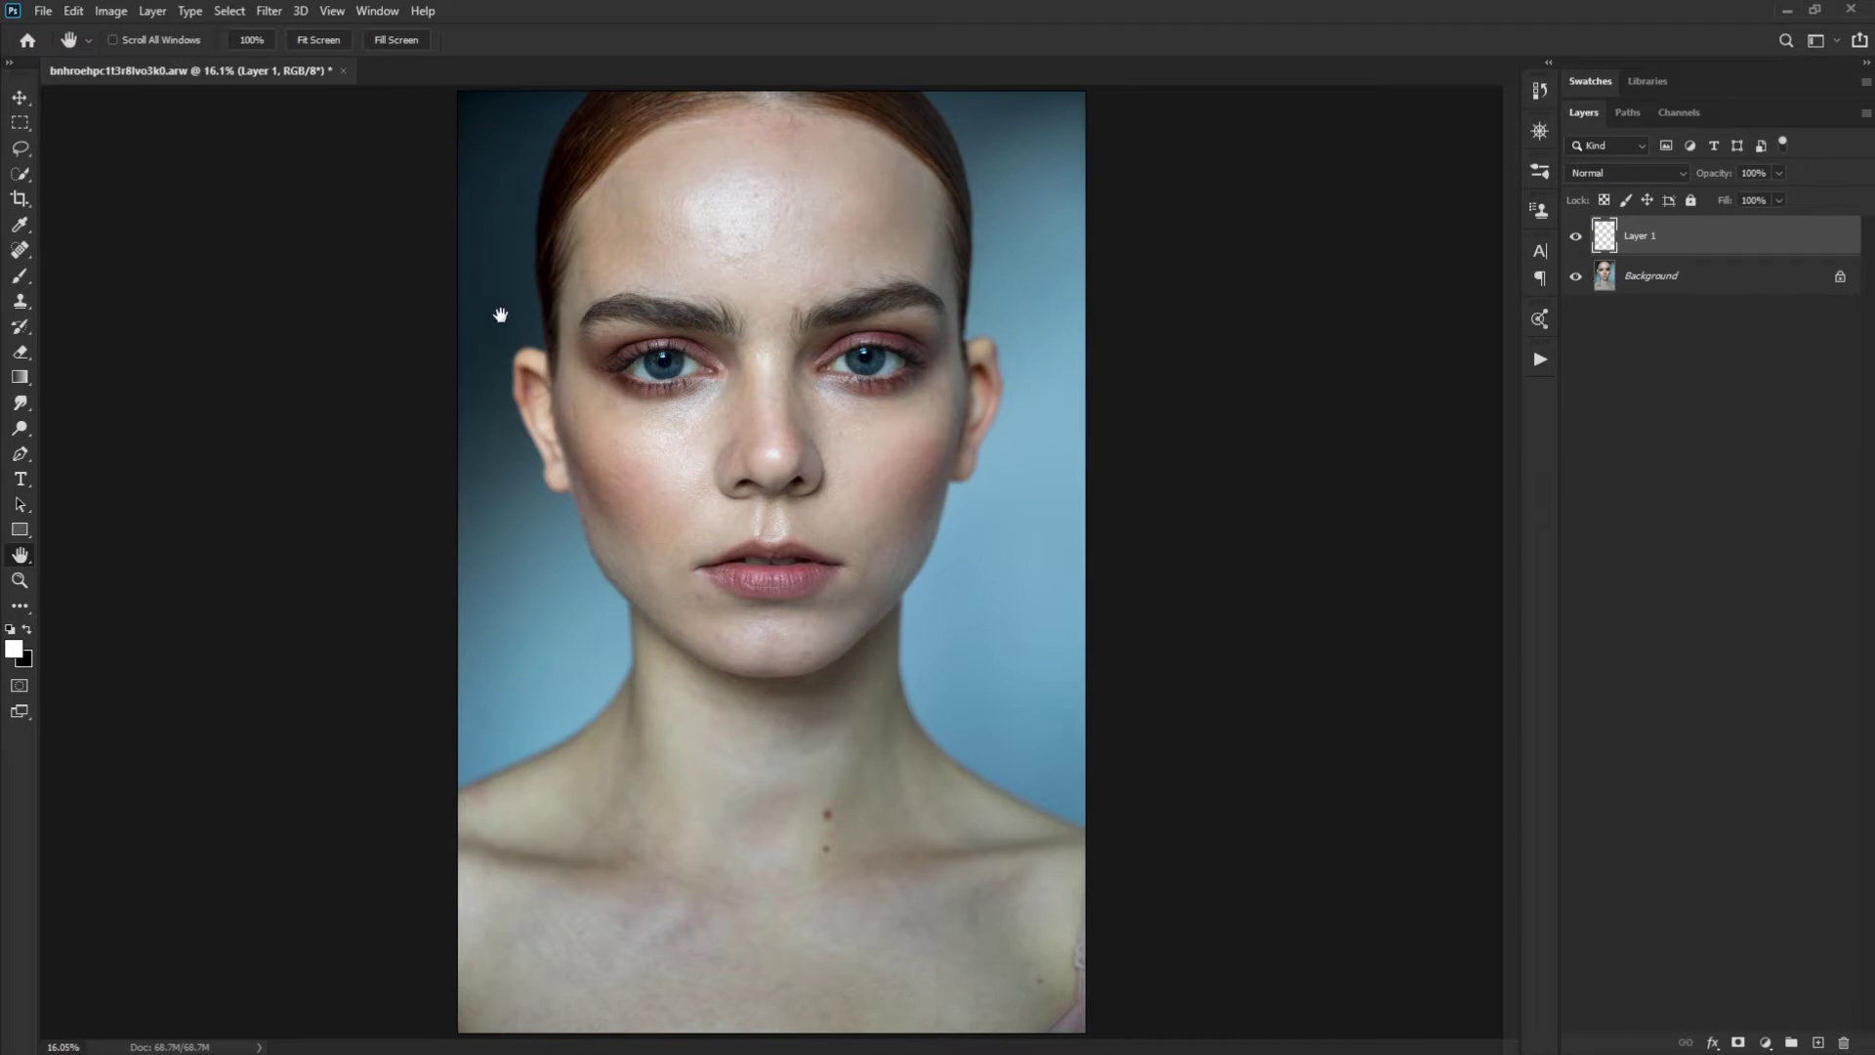
# Switch to the Spot Healing Brush for retouching the forehead
pyautogui.press('j')
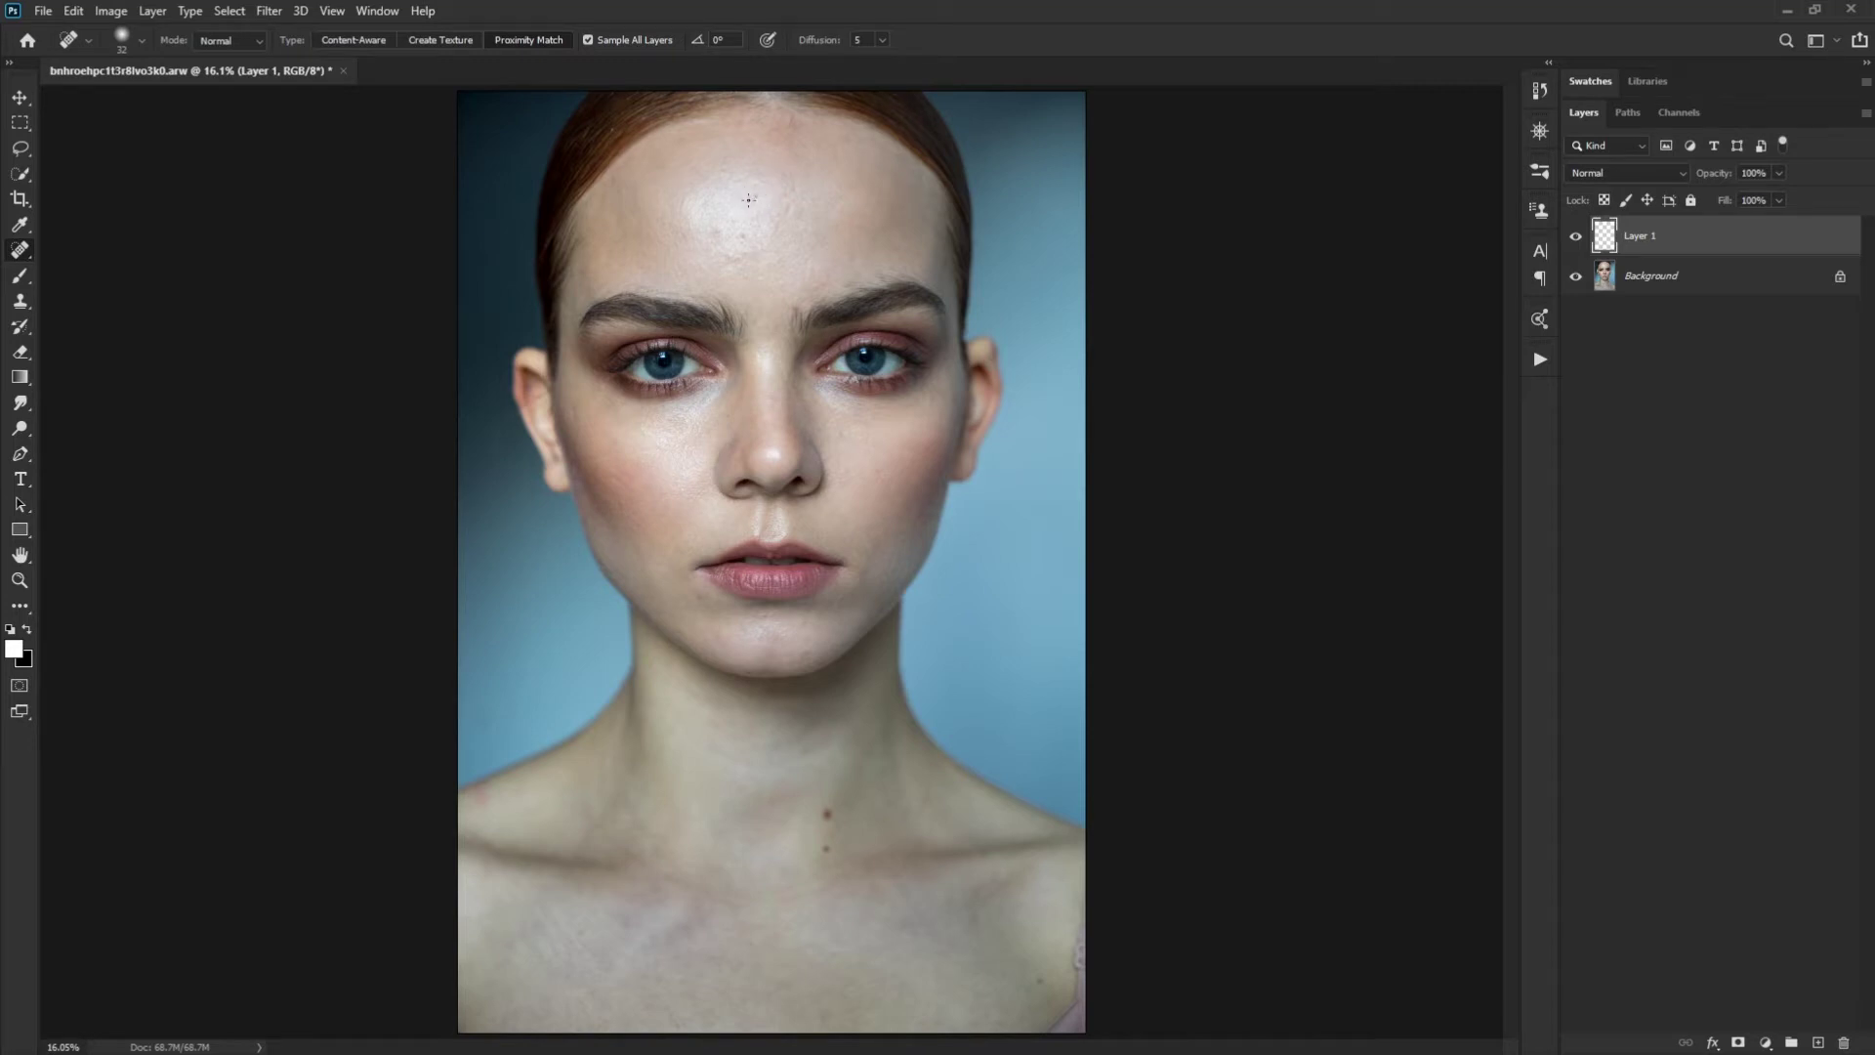
pyautogui.press('z')
pyautogui.moveTo(766, 193)
pyautogui.mouseDown()
pyautogui.moveTo(787, 209)
pyautogui.moveTo(753, 313)
pyautogui.moveTo(795, 406)
pyautogui.mouseUp()
pyautogui.press('j')
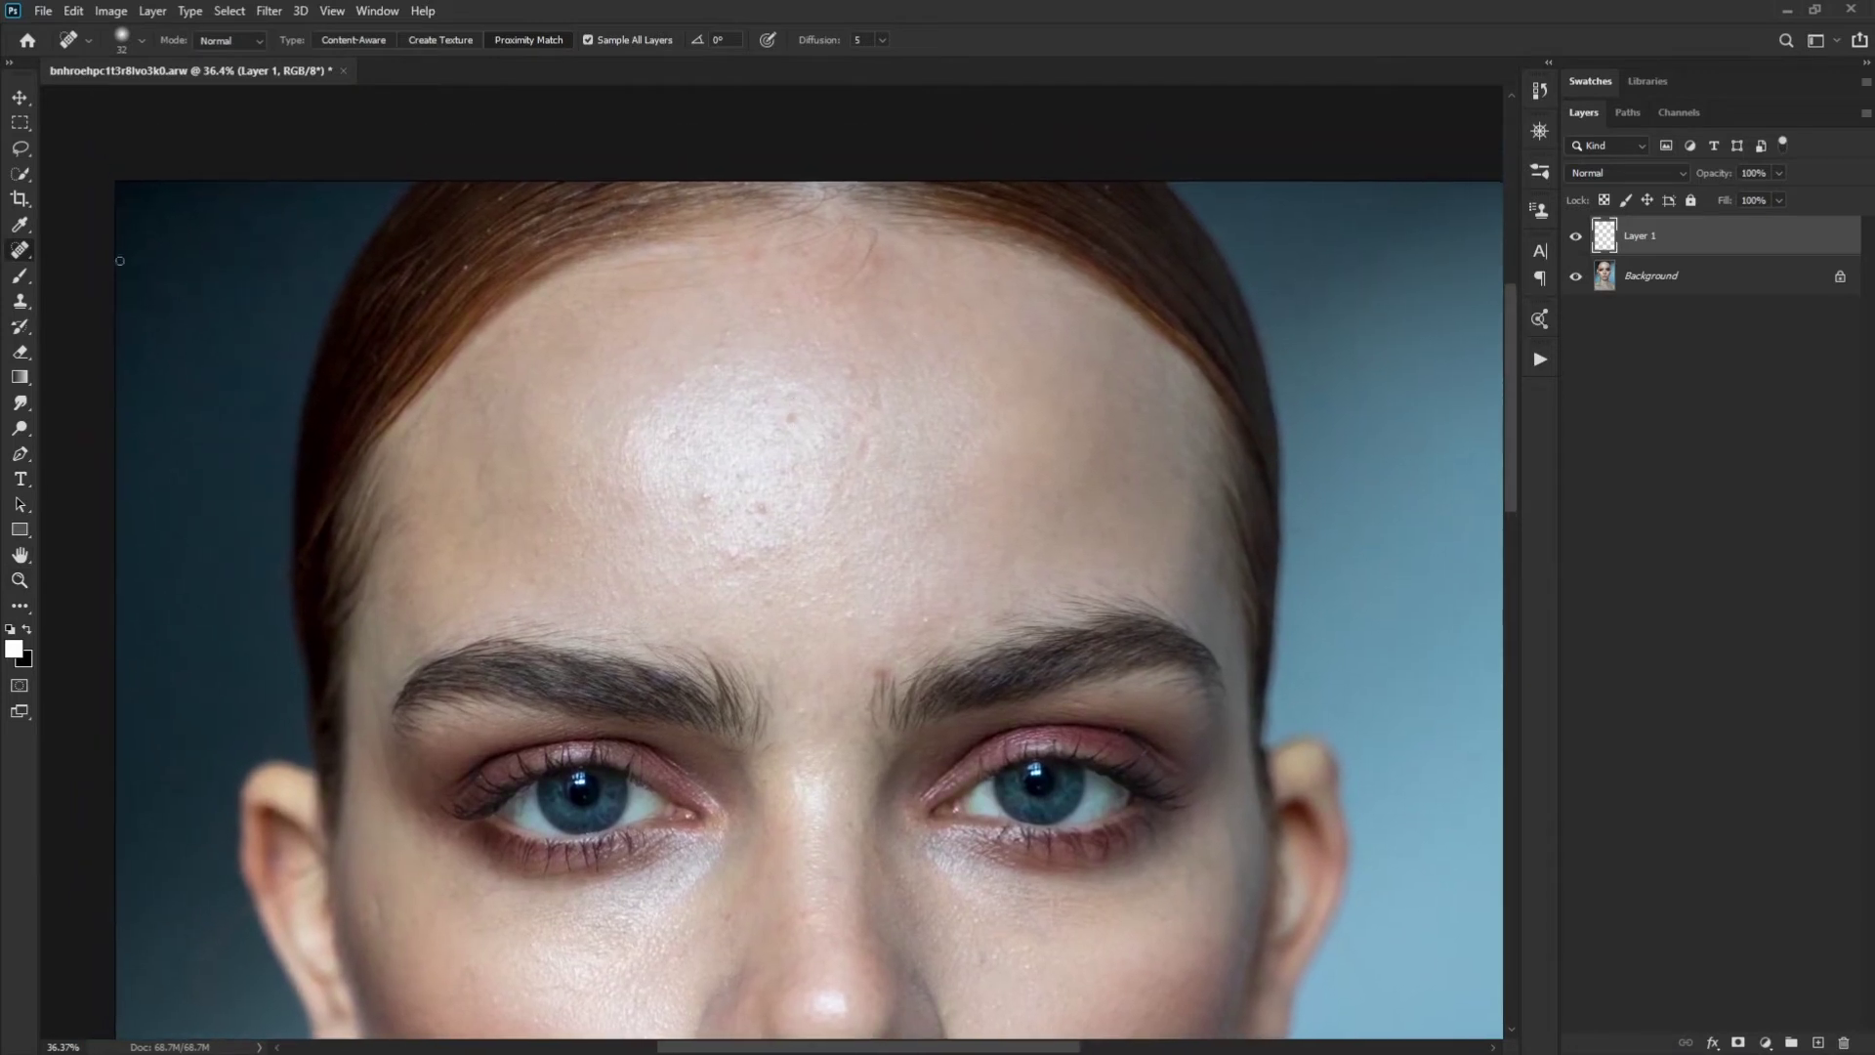
pyautogui.rightClick(25, 251)
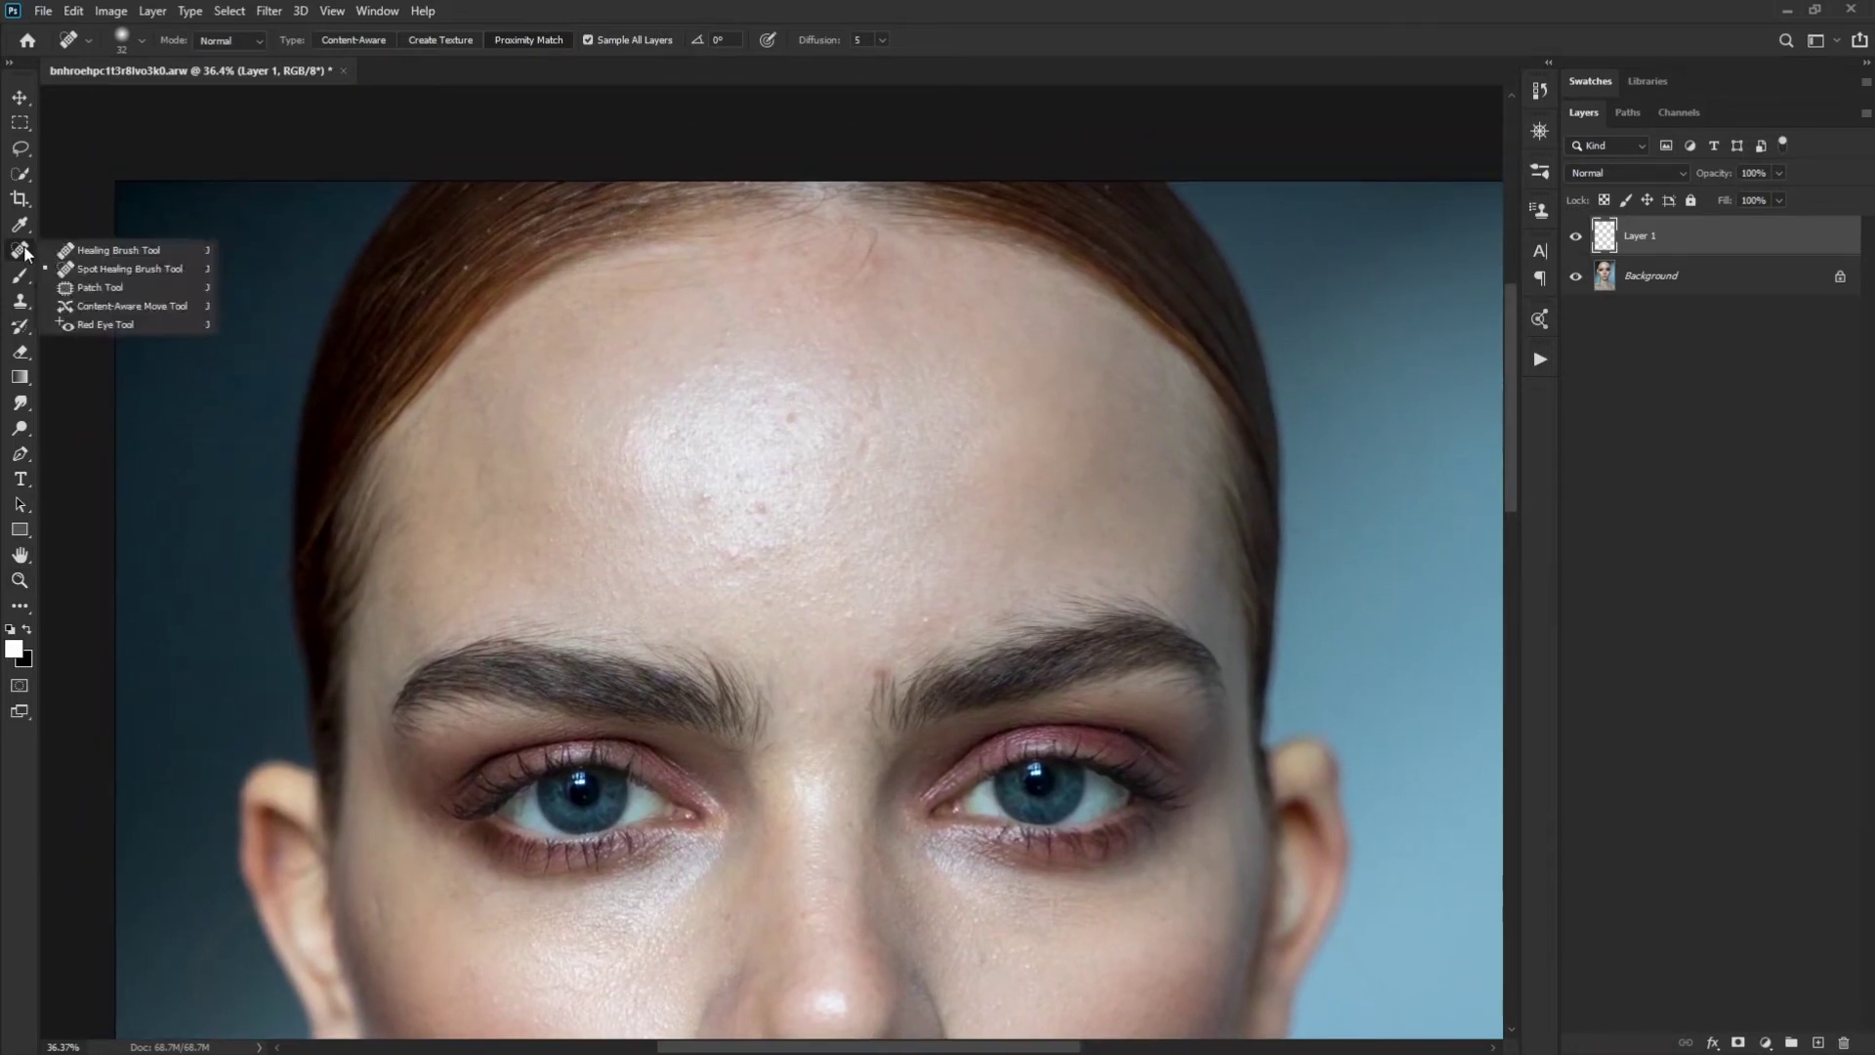
pyautogui.click(92, 270)
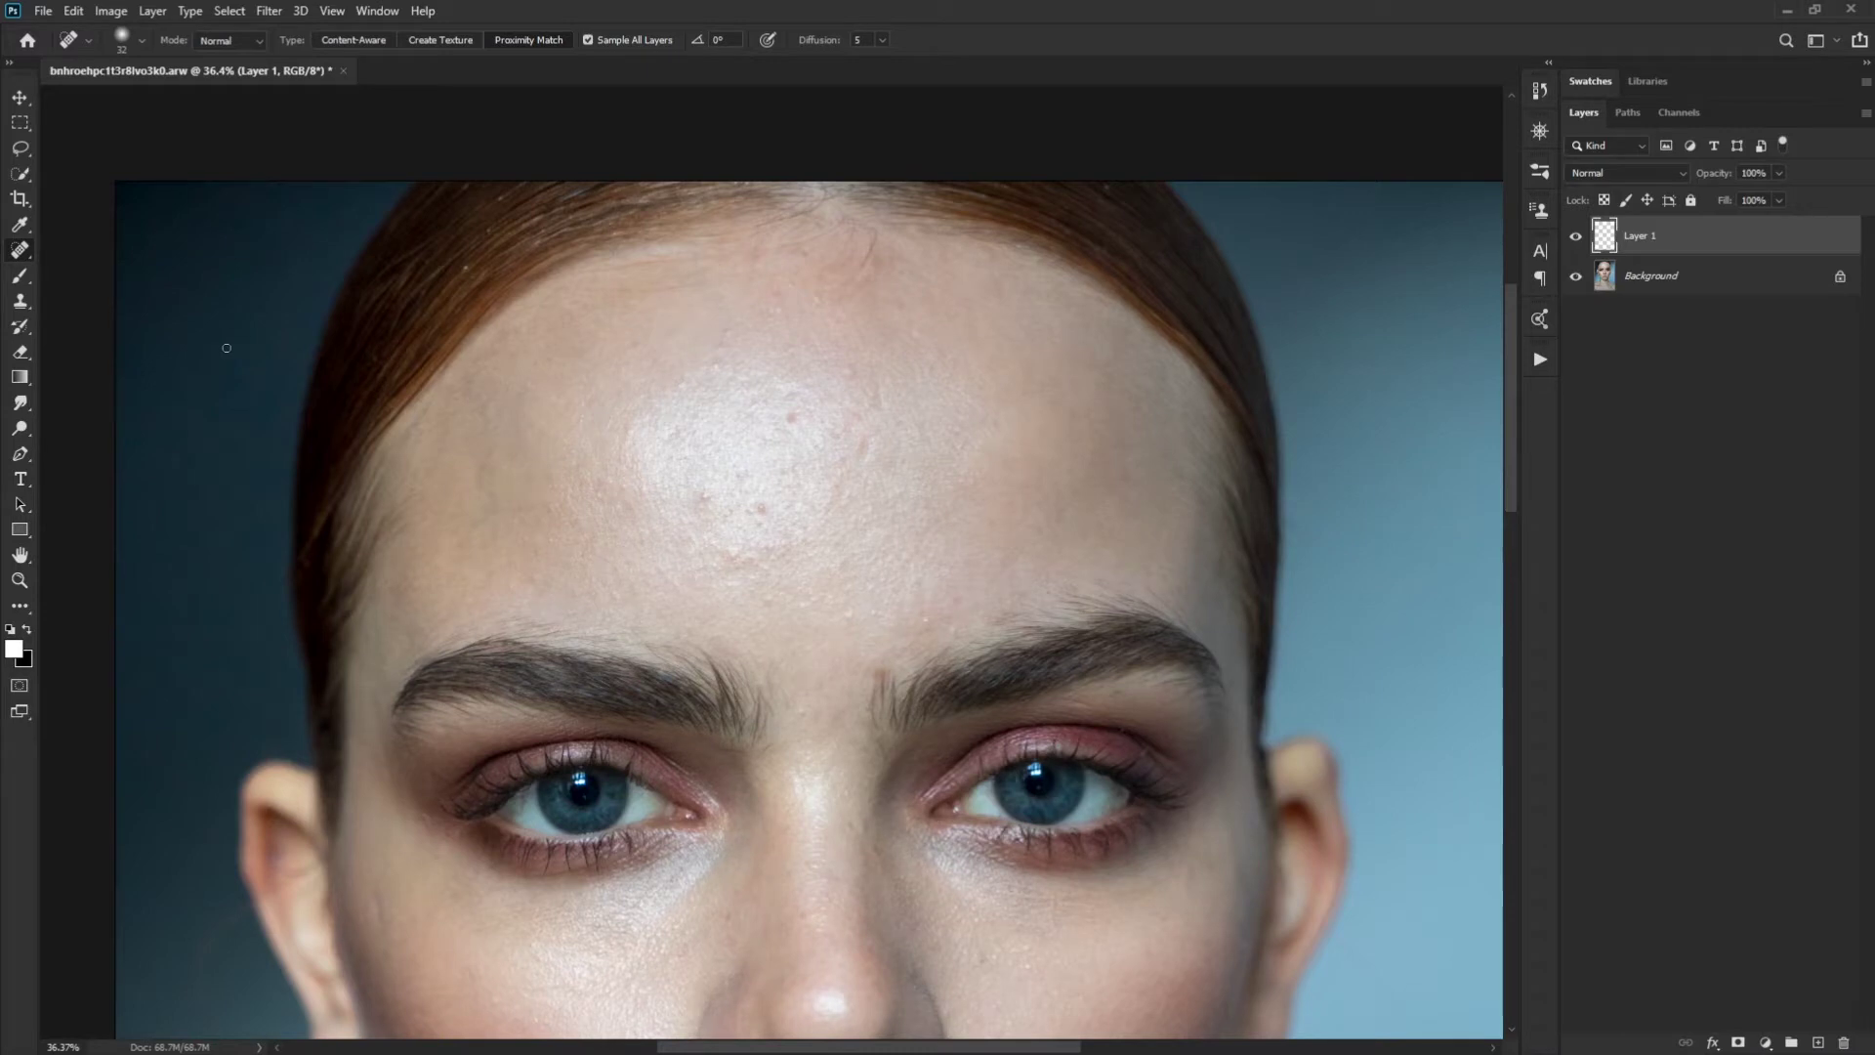
# Spot-heal the blemishes across the middle of the forehead with a brush sized to the spots
pyautogui.keyDown('alt'); pyautogui.rightClick(788, 420); pyautogui.keyUp('alt')
pyautogui.click(703, 496)
pyautogui.click(760, 513)
pyautogui.click(793, 417)
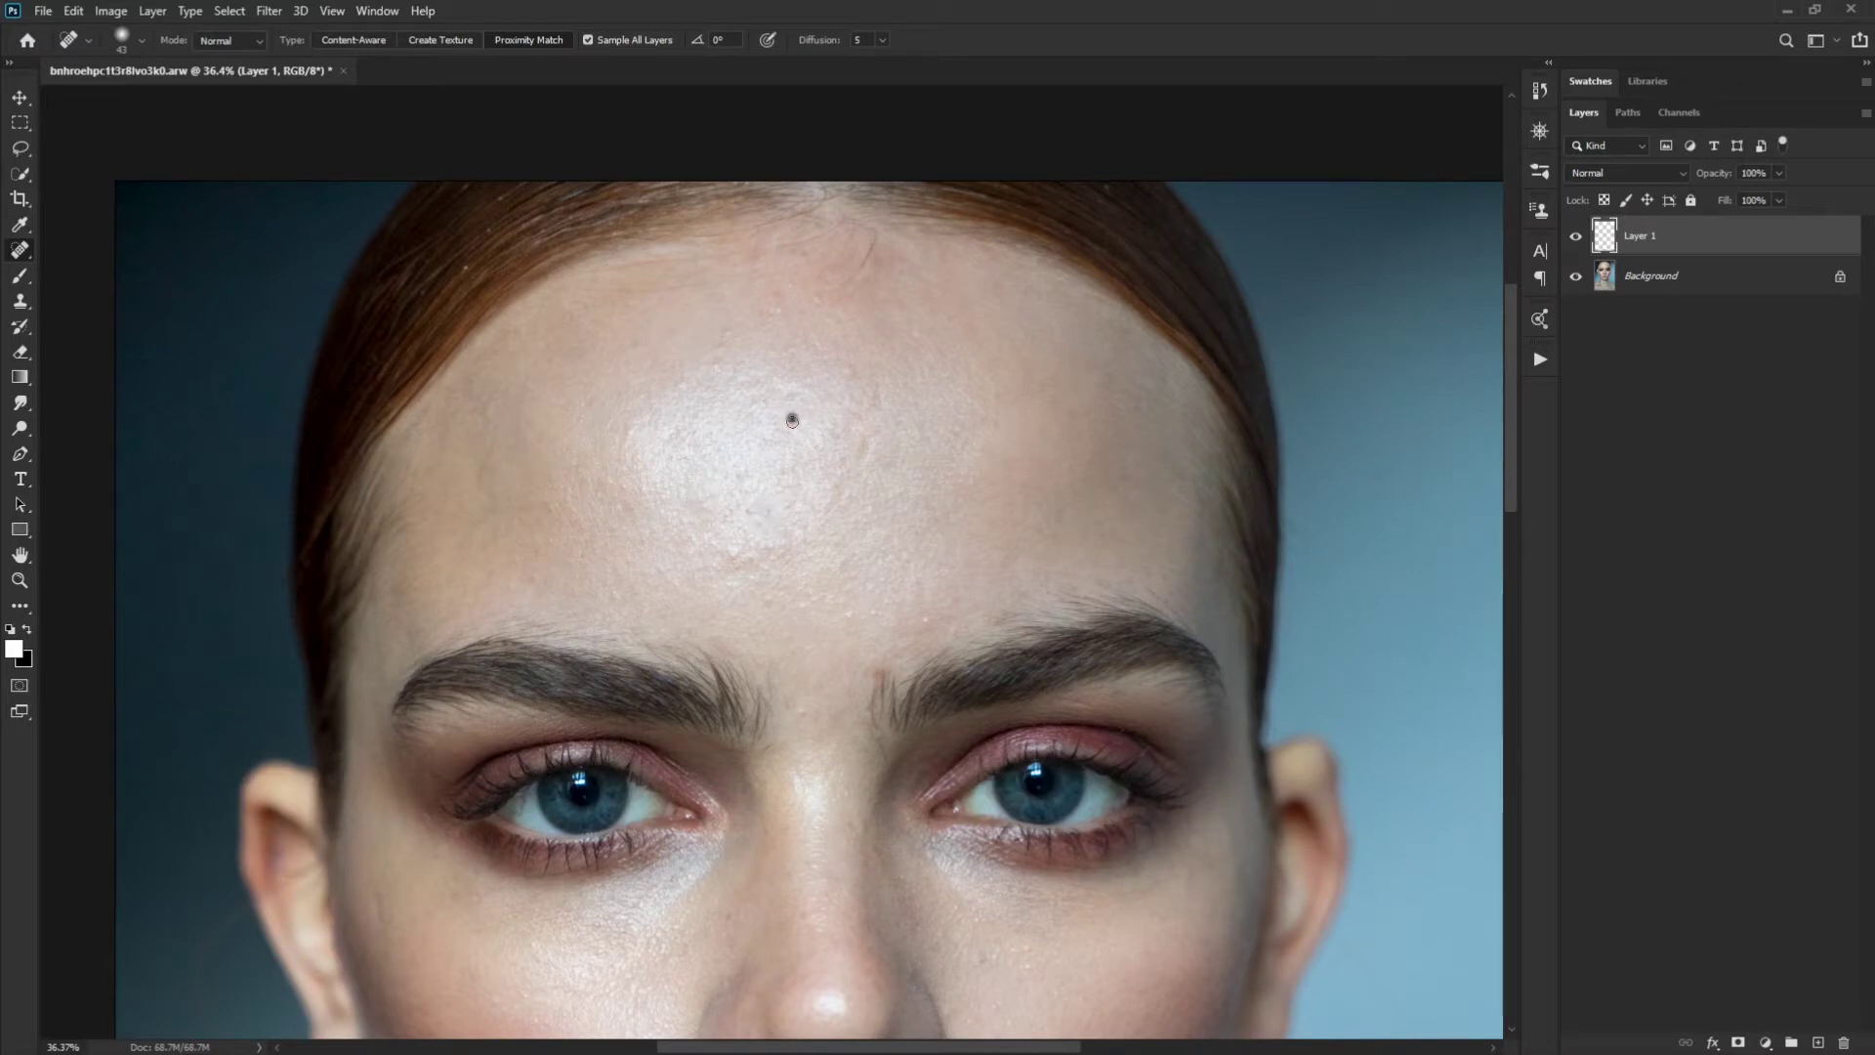
pyautogui.click(850, 372)
pyautogui.click(863, 449)
pyautogui.click(846, 488)
pyautogui.click(865, 459)
pyautogui.click(844, 617)
pyautogui.click(704, 509)
pyautogui.click(732, 516)
pyautogui.click(744, 525)
# Delete the retouching layer and add a fresh empty layer in its place
pyautogui.moveTo(1723, 244); pyautogui.dragTo(1844, 1043)
pyautogui.click(1818, 1043)
# Spot-heal small specks in the hair and a strip of the upper forehead just below the hairline
pyautogui.click(493, 230)
pyautogui.click(427, 297)
pyautogui.moveTo(709, 280); pyautogui.dragTo(585, 291)
pyautogui.moveTo(749, 502); pyautogui.dragTo(759, 509)
pyautogui.hotkey('ctrl', 'z')
# Heal the forehead blemishes with the Healing Brush, sampling clean skin from Current & Below
pyautogui.rightClick(19, 254)
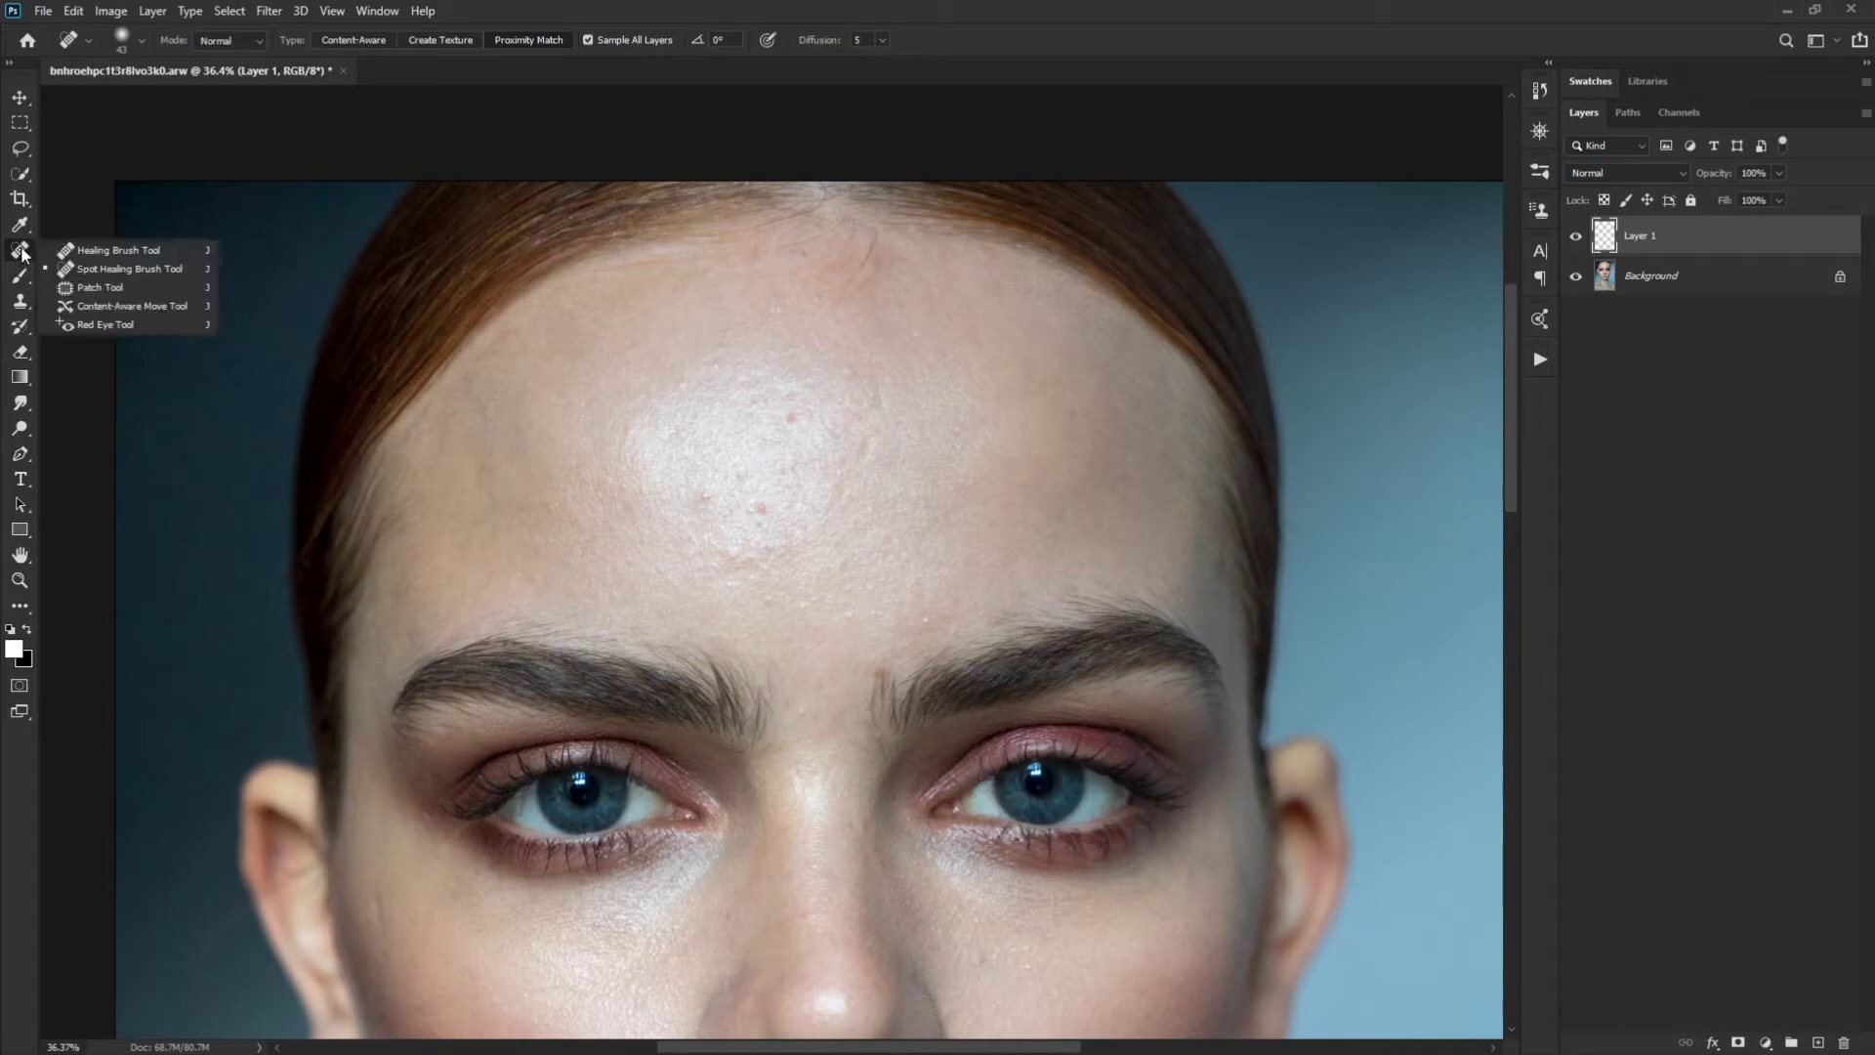
pyautogui.click(98, 251)
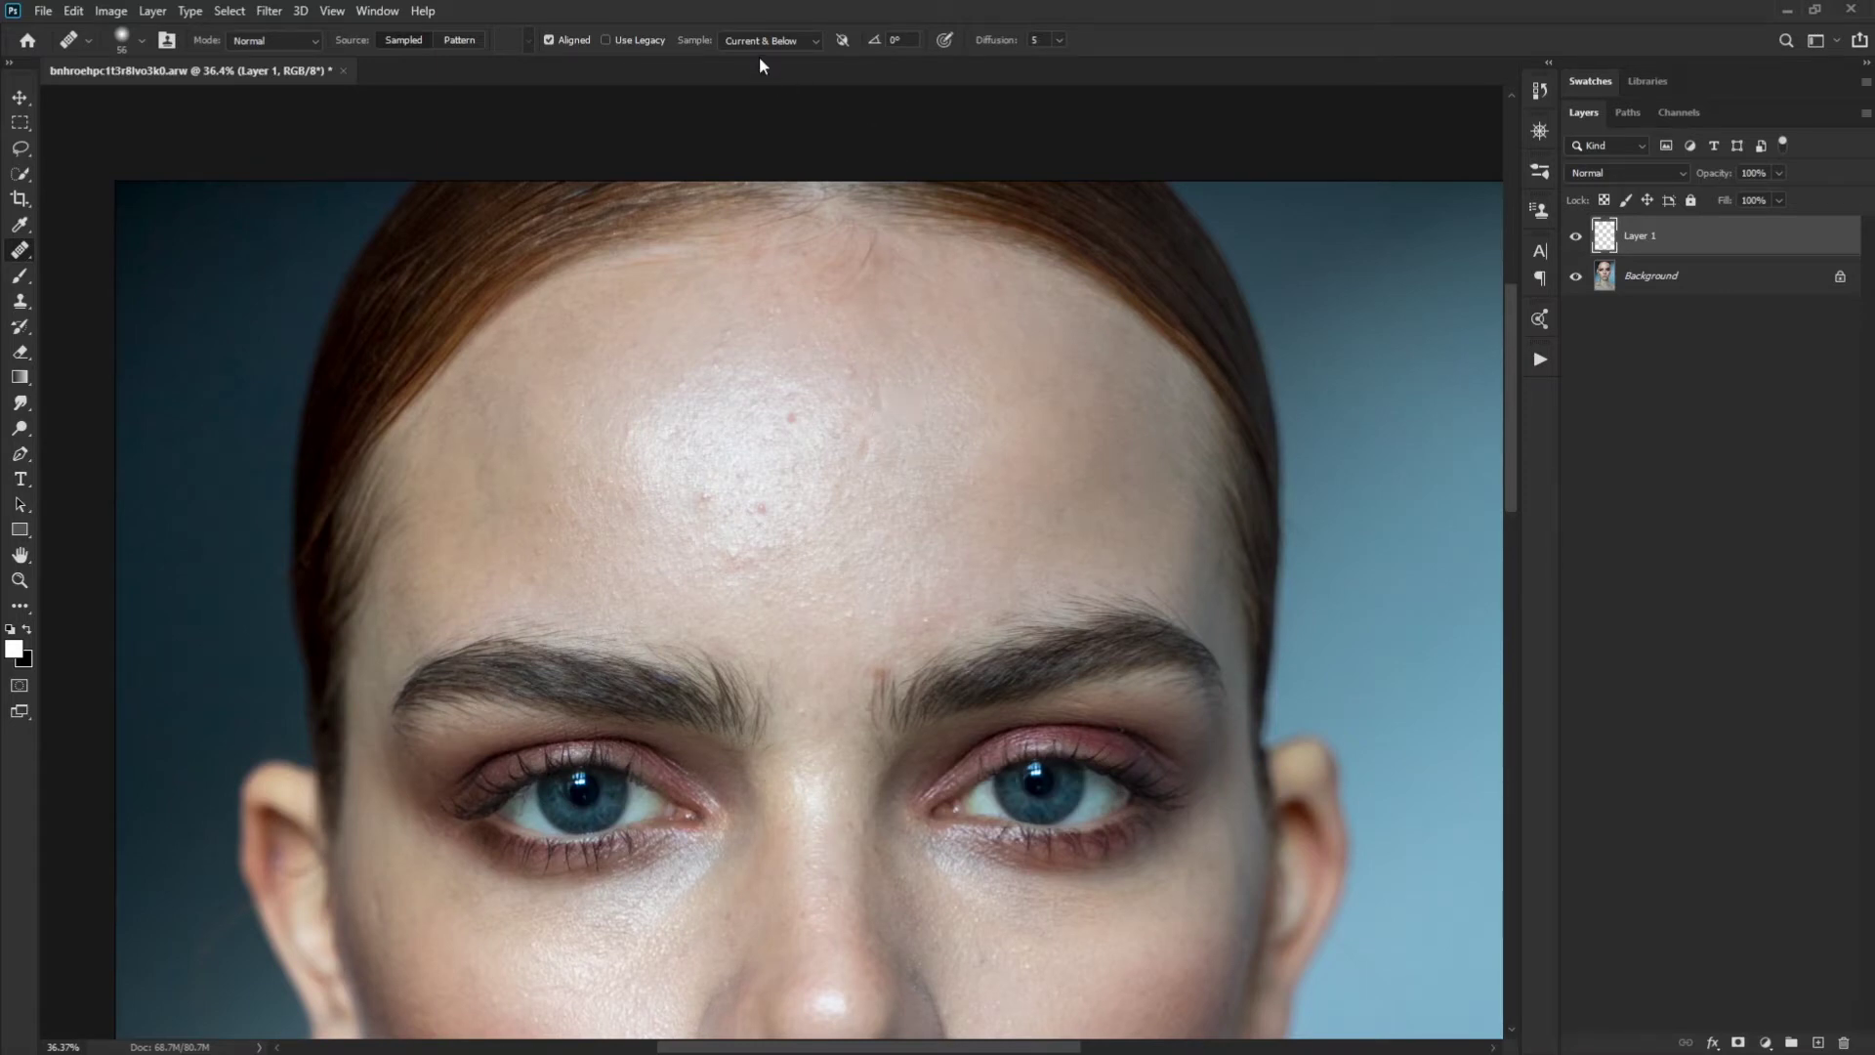
pyautogui.click(806, 39)
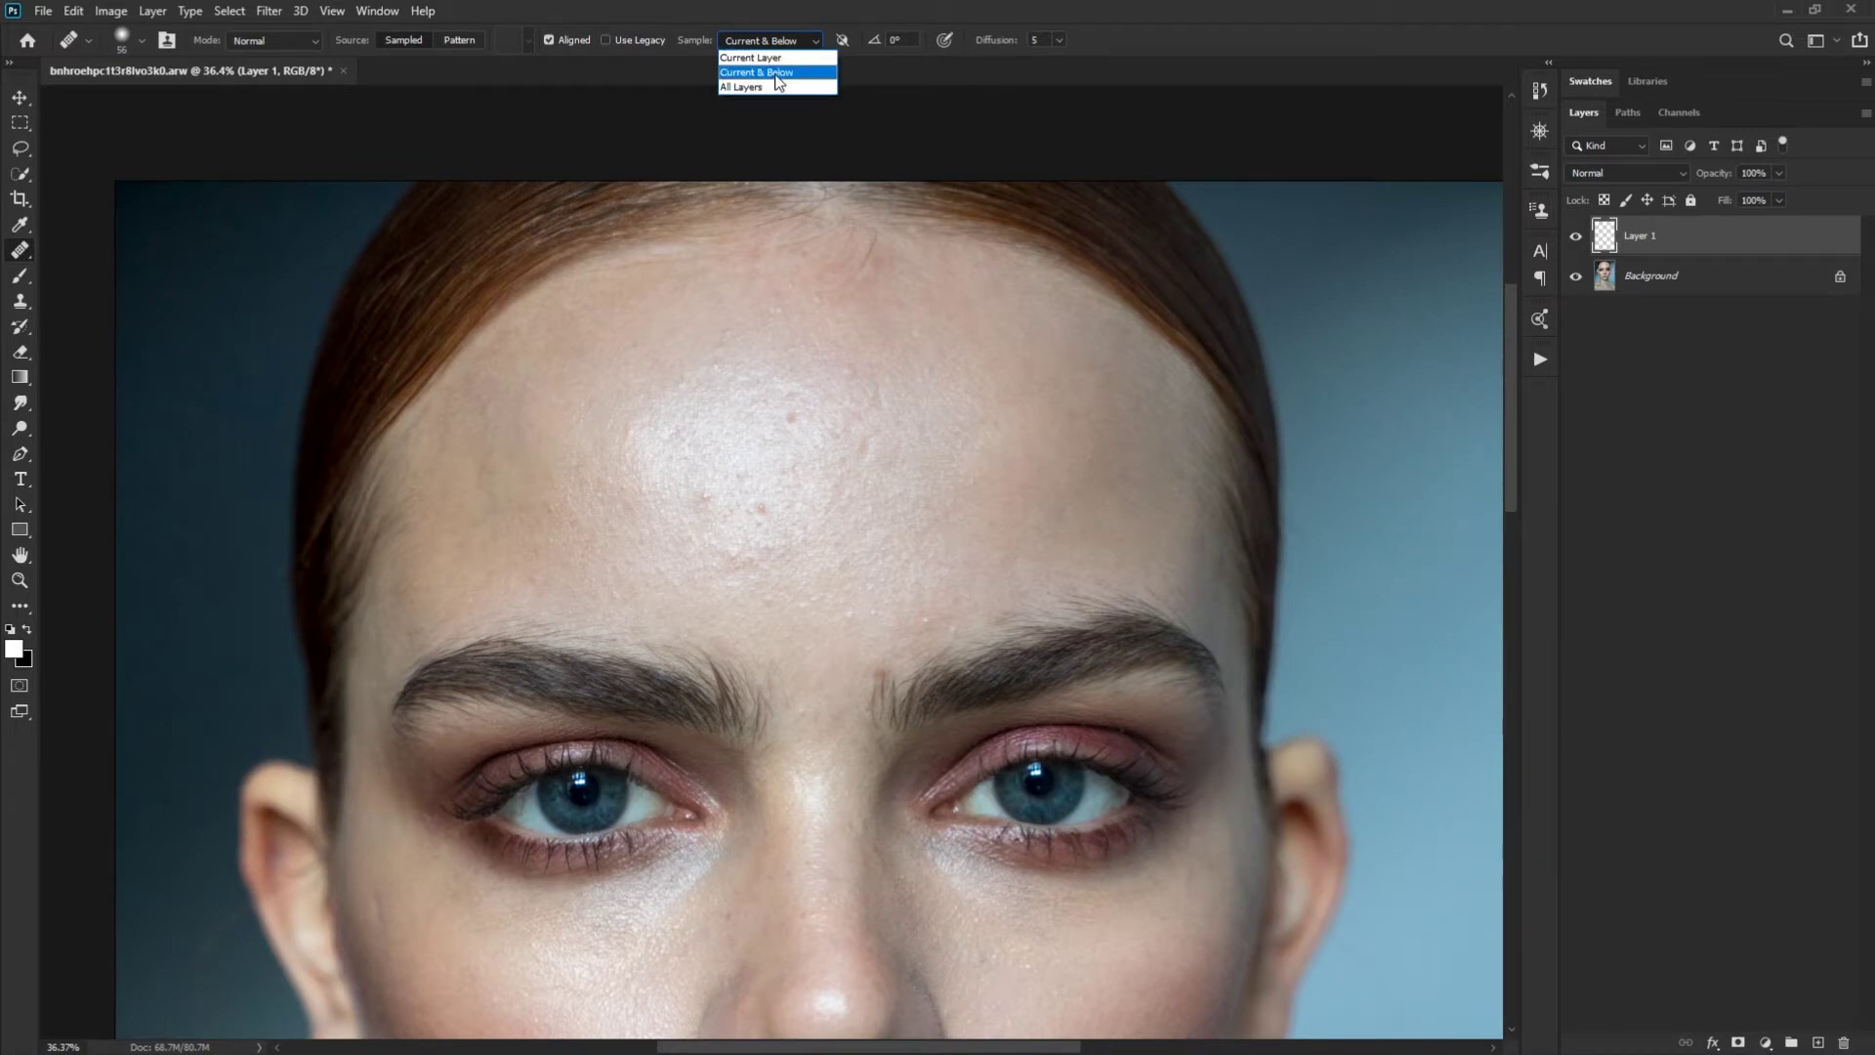
pyautogui.click(1022, 76)
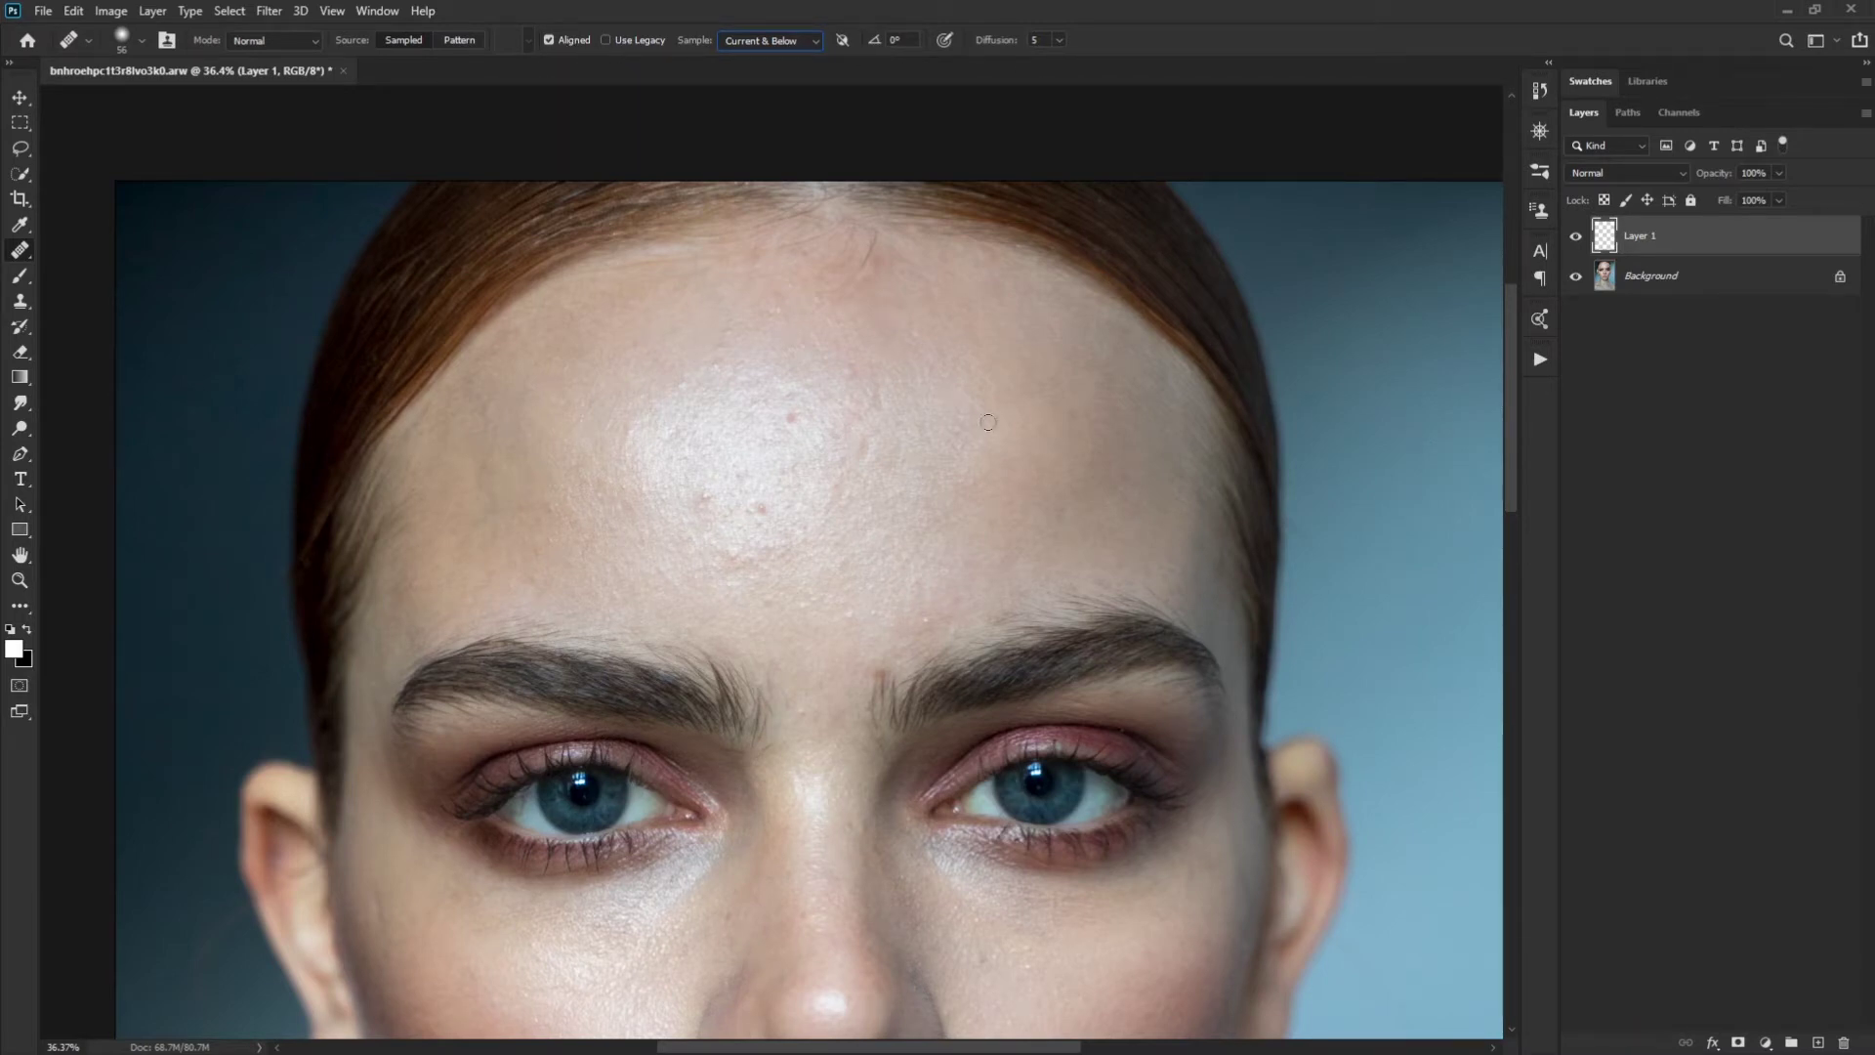
pyautogui.keyDown('alt'); pyautogui.click(984, 353); pyautogui.keyUp('alt')
pyautogui.moveTo(971, 487); pyautogui.dragTo(971, 482)
pyautogui.moveTo(506, 532); pyautogui.dragTo(537, 576)
pyautogui.moveTo(1006, 545); pyautogui.dragTo(1002, 547)
pyautogui.moveTo(480, 475); pyautogui.dragTo(480, 476)
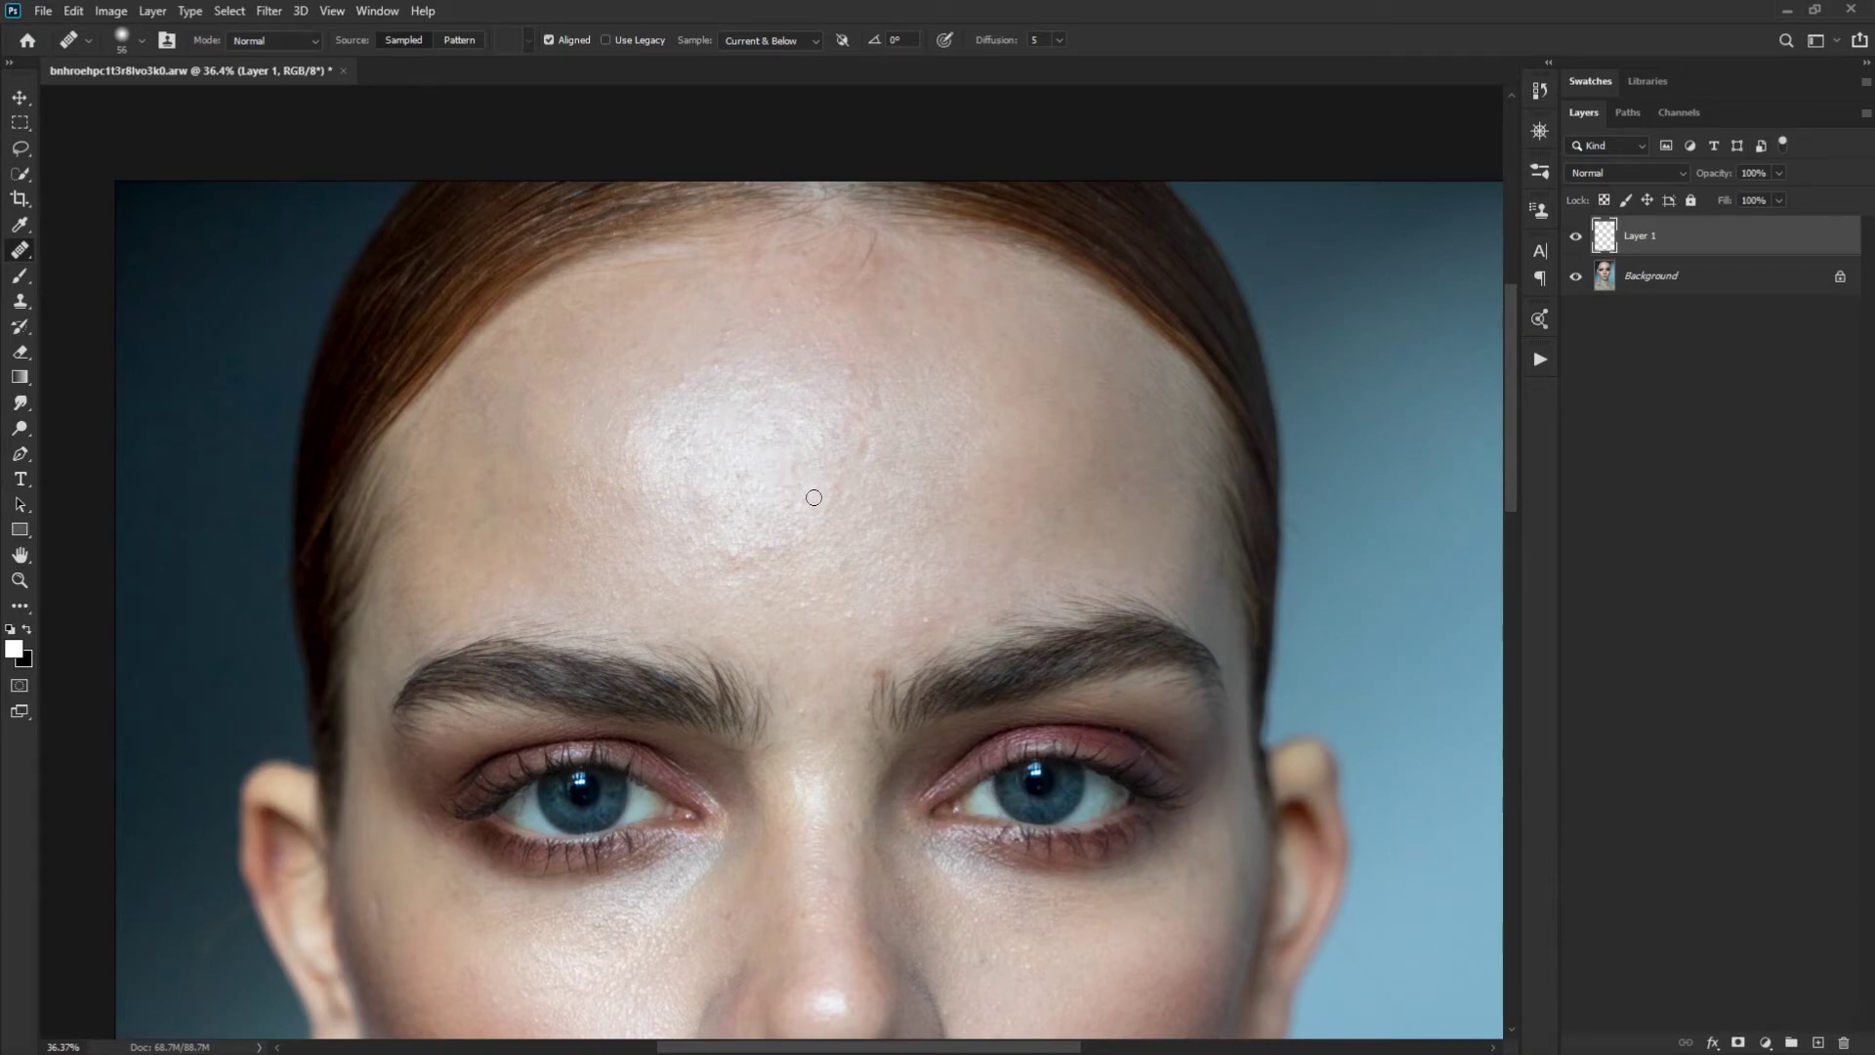
# Heal the remaining marks in and around the shiny centre of the forehead using sampled nearby skin
pyautogui.press('z')
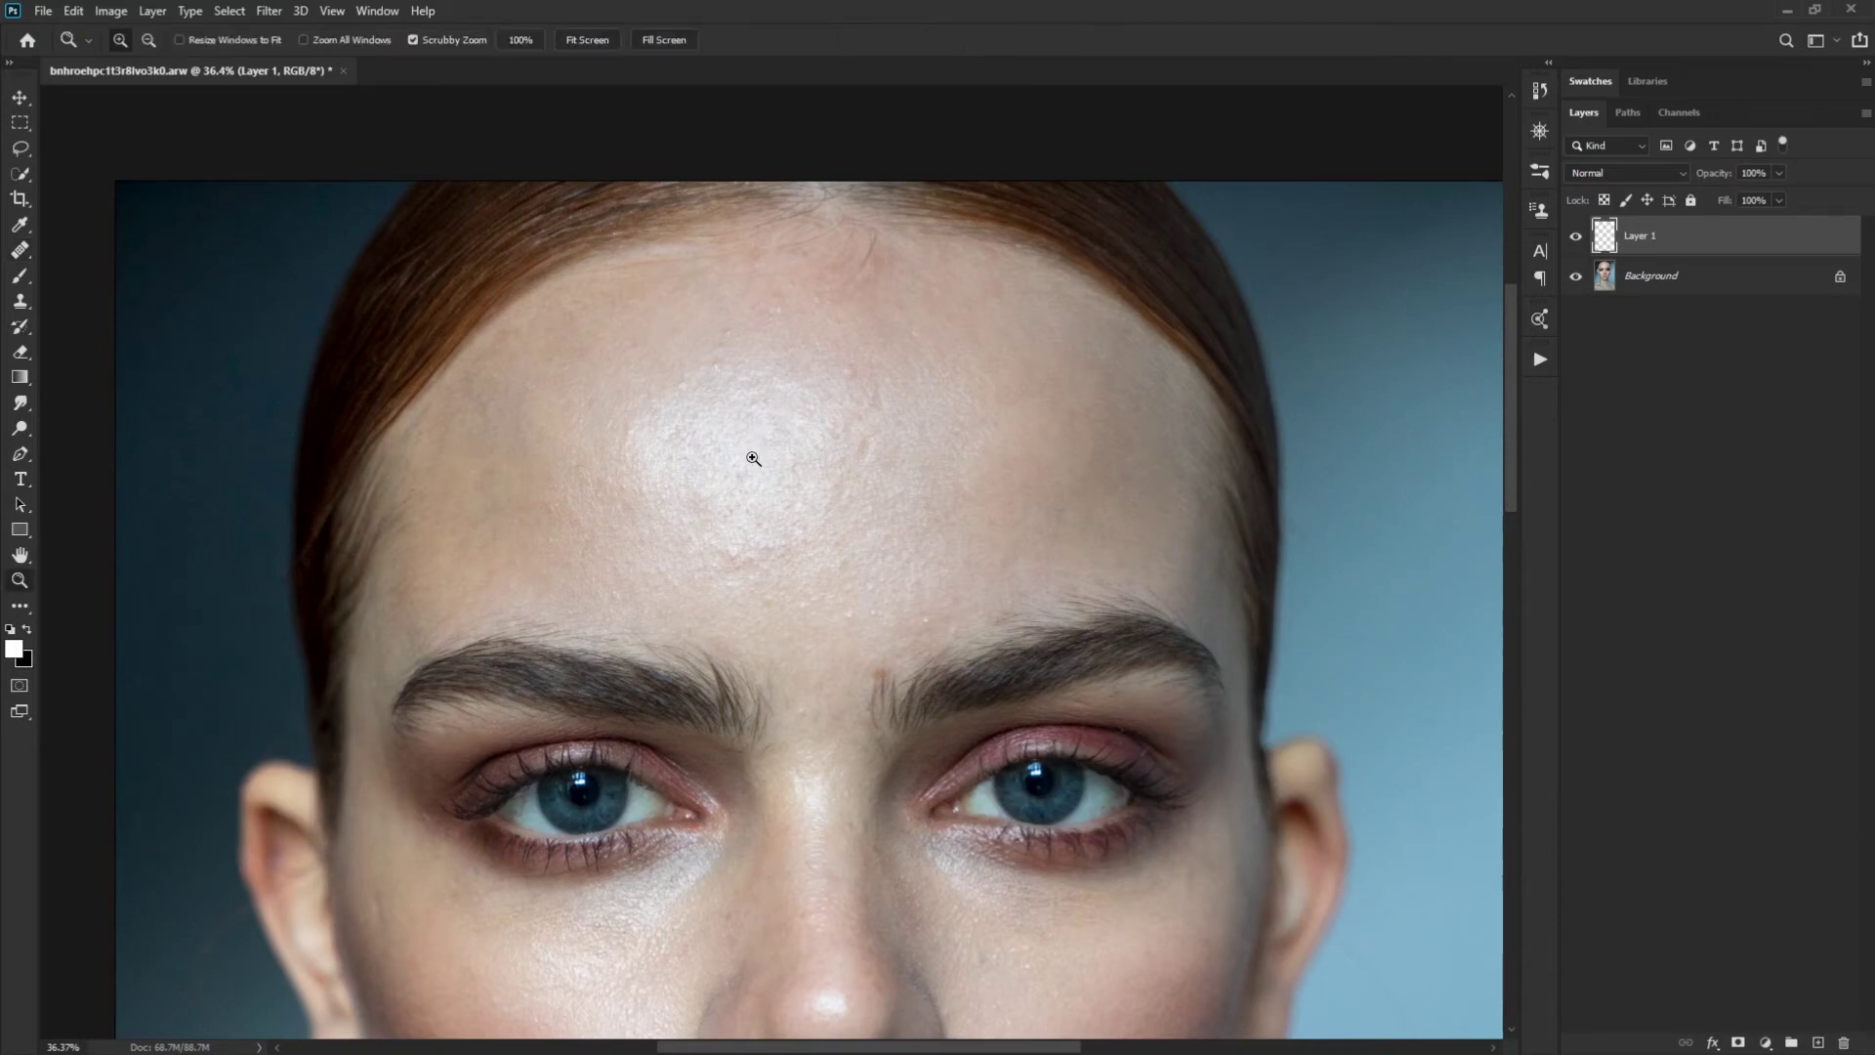
pyautogui.scroll(5, 752, 452)
pyautogui.scroll(-1, 809, 475)
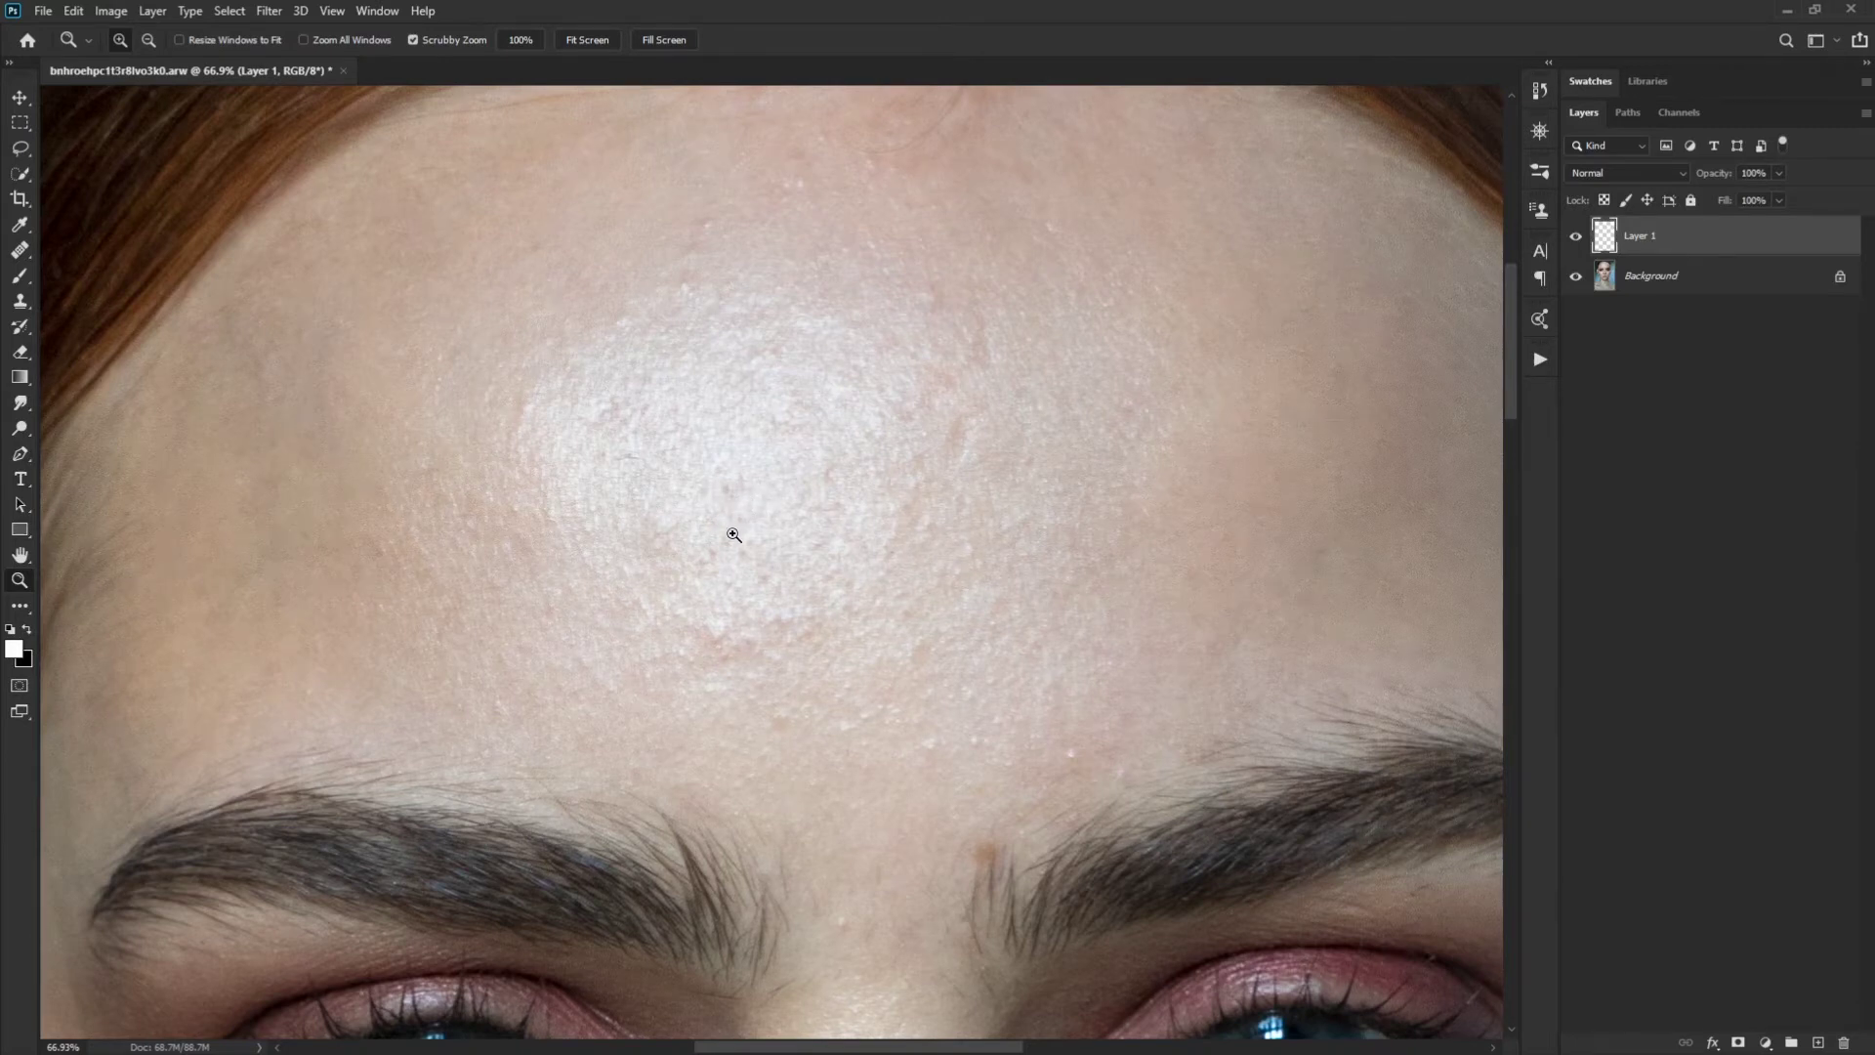
pyautogui.scroll(-5, 734, 535)
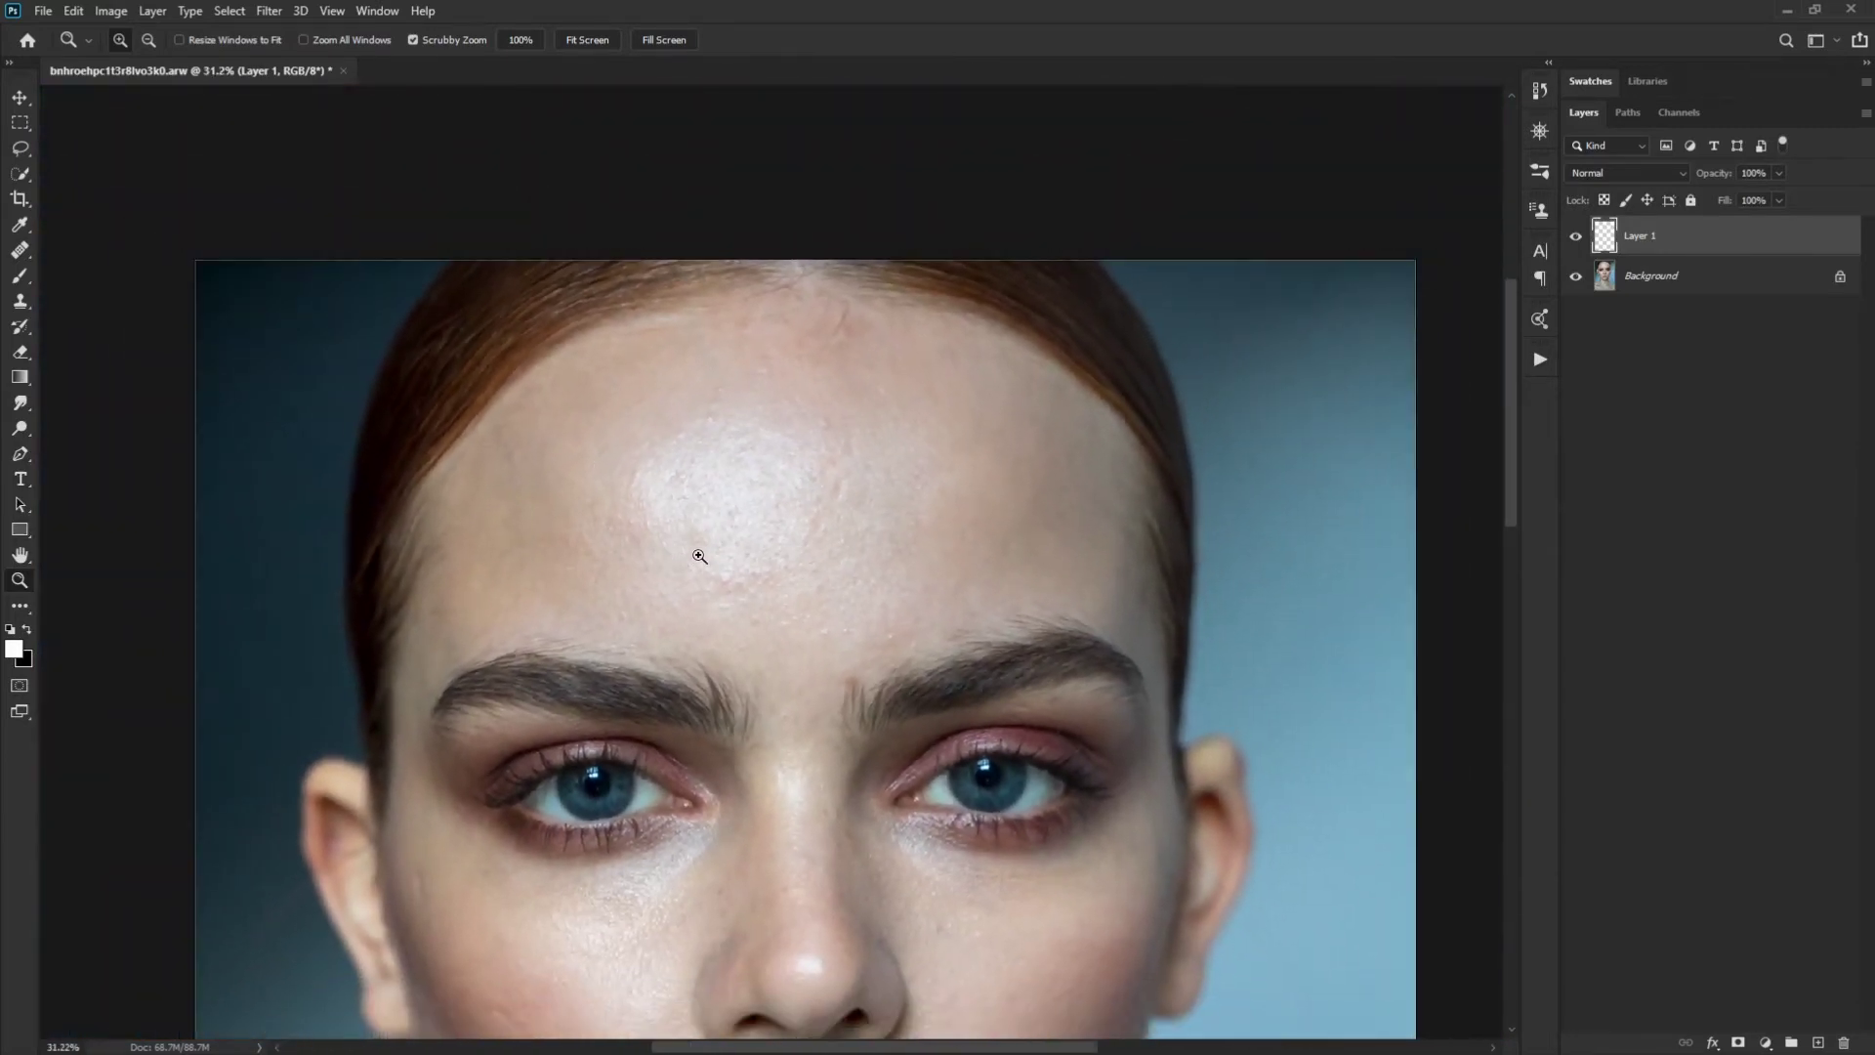
pyautogui.moveTo(703, 615); pyautogui.dragTo(741, 518)
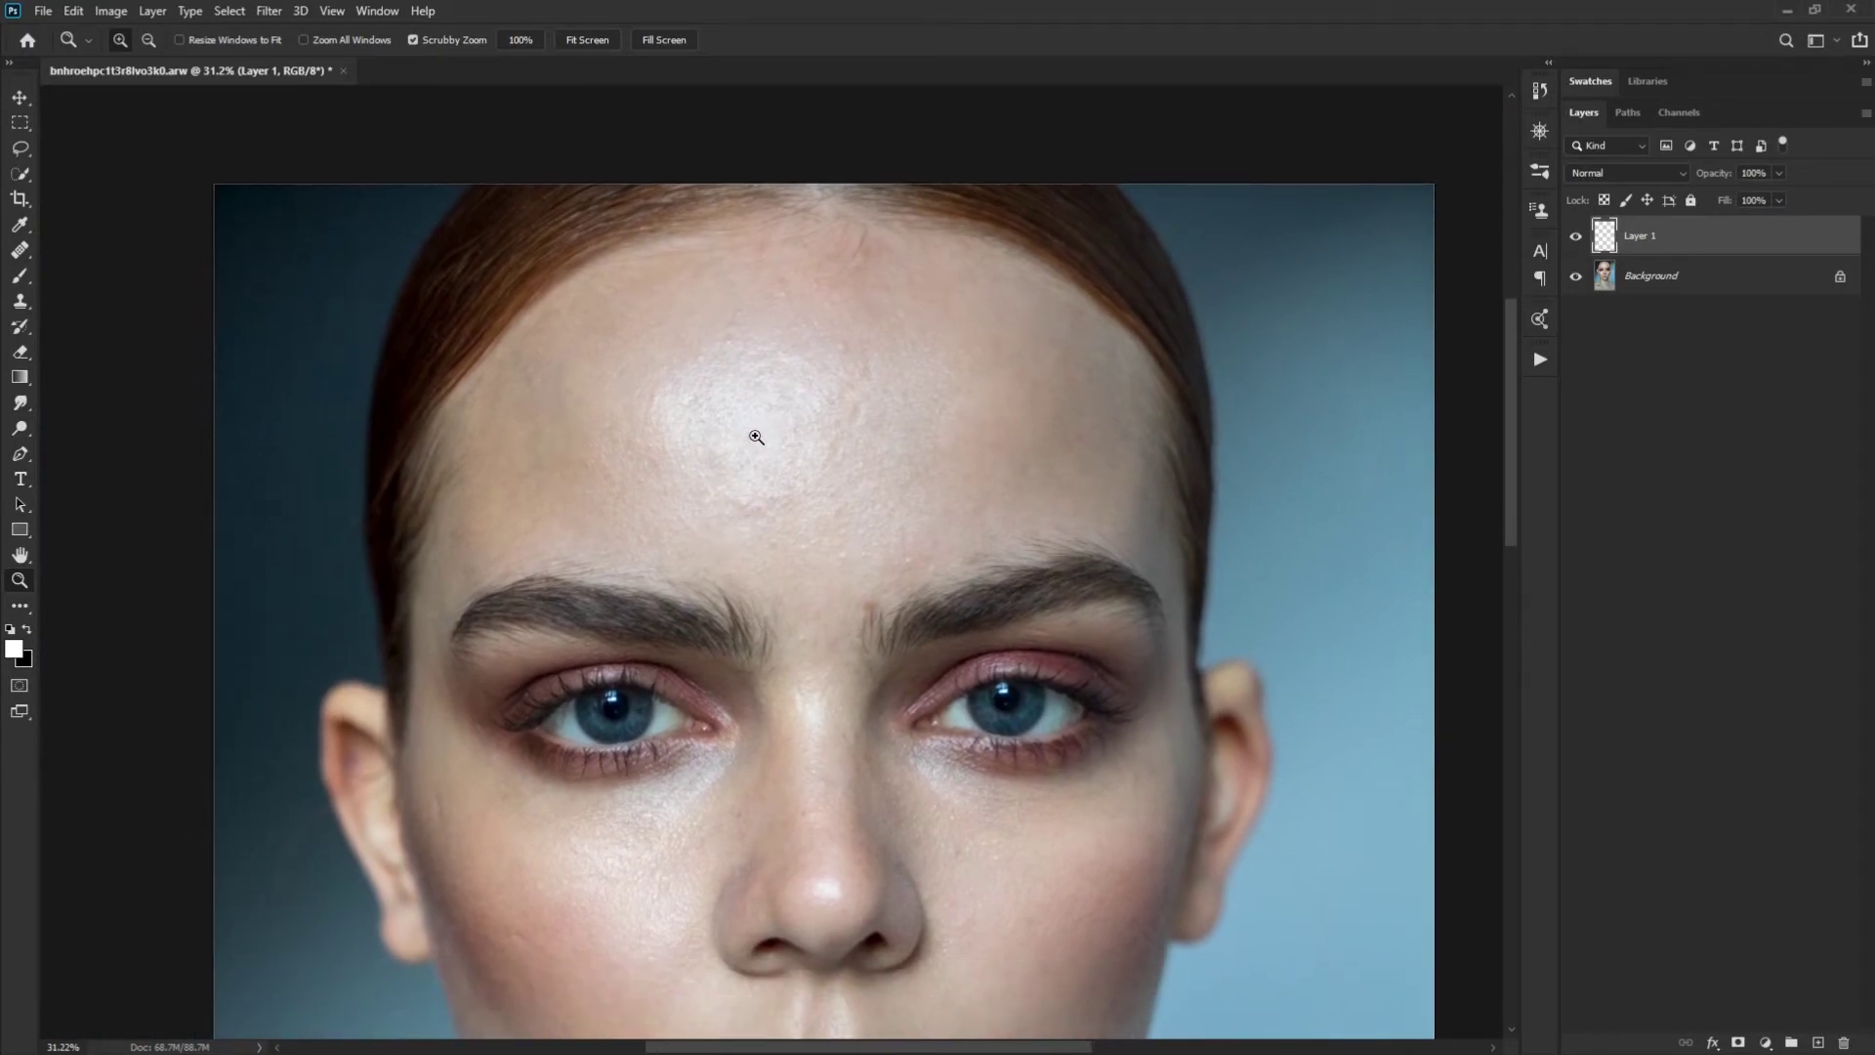
pyautogui.scroll(3, 771, 440)
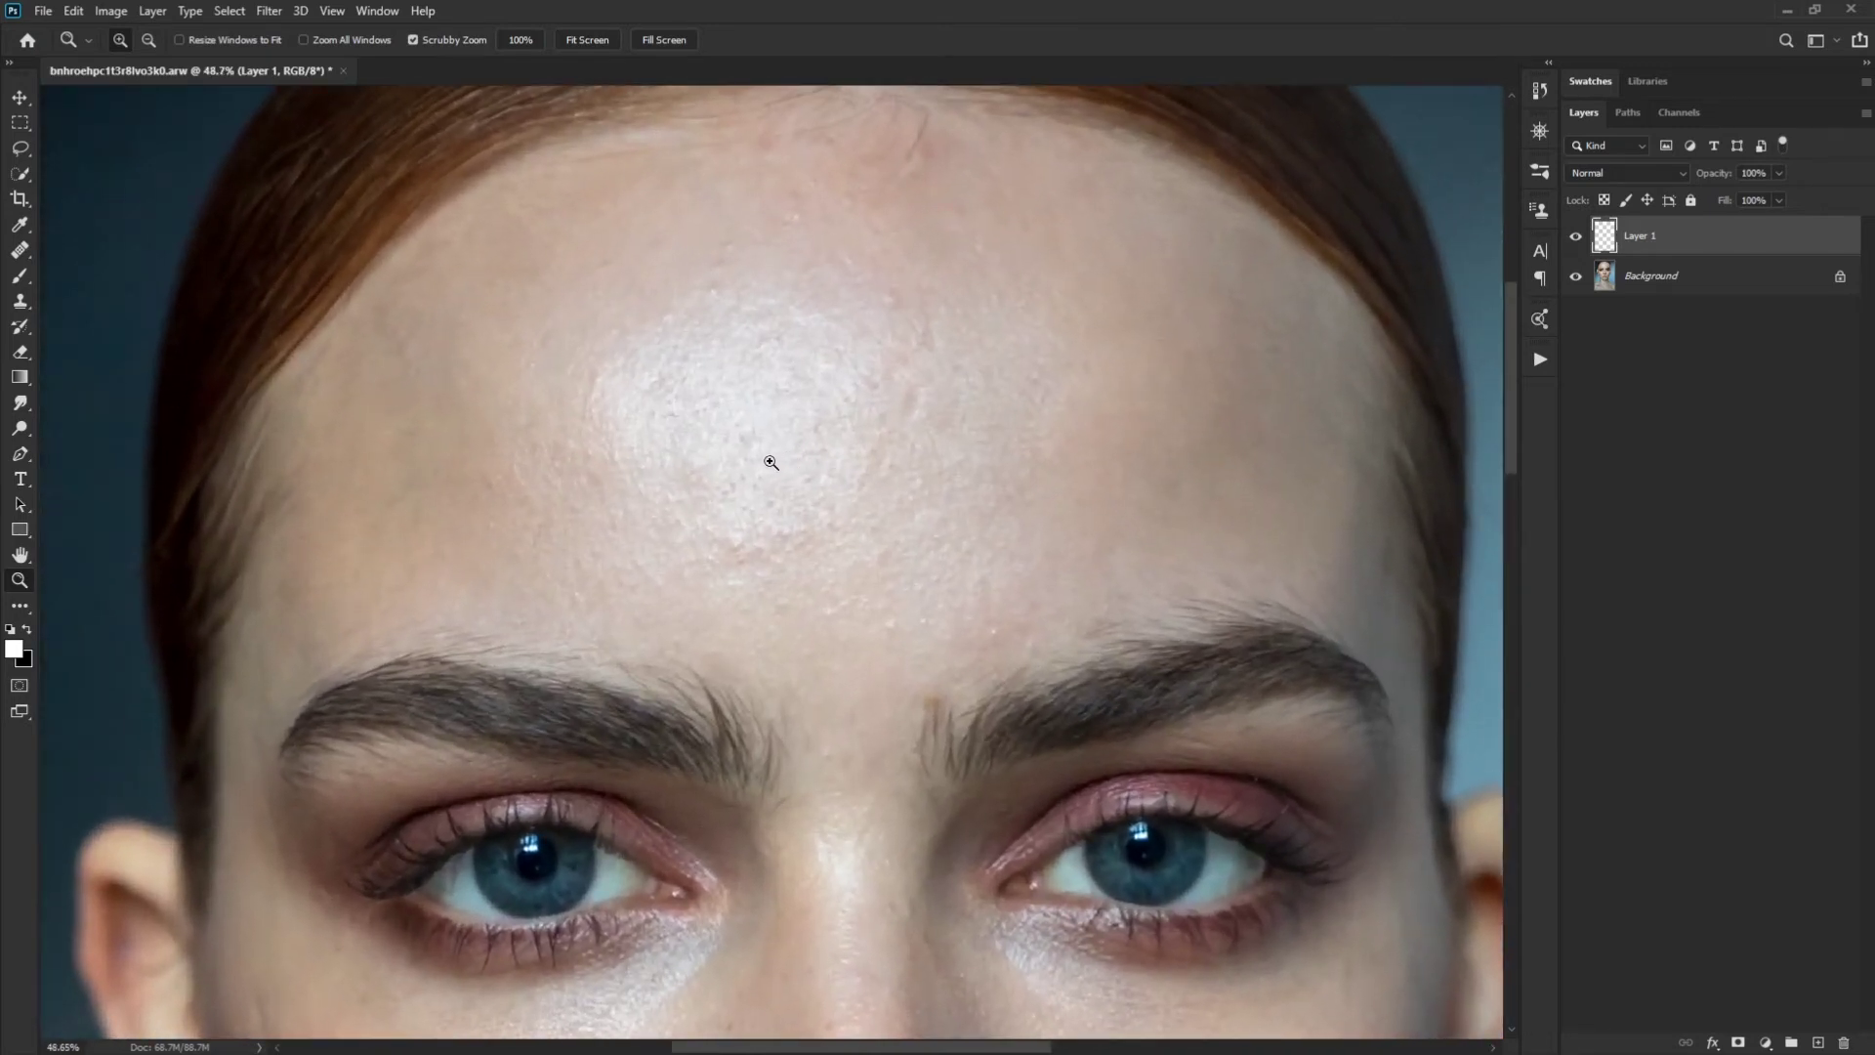
pyautogui.press('j')
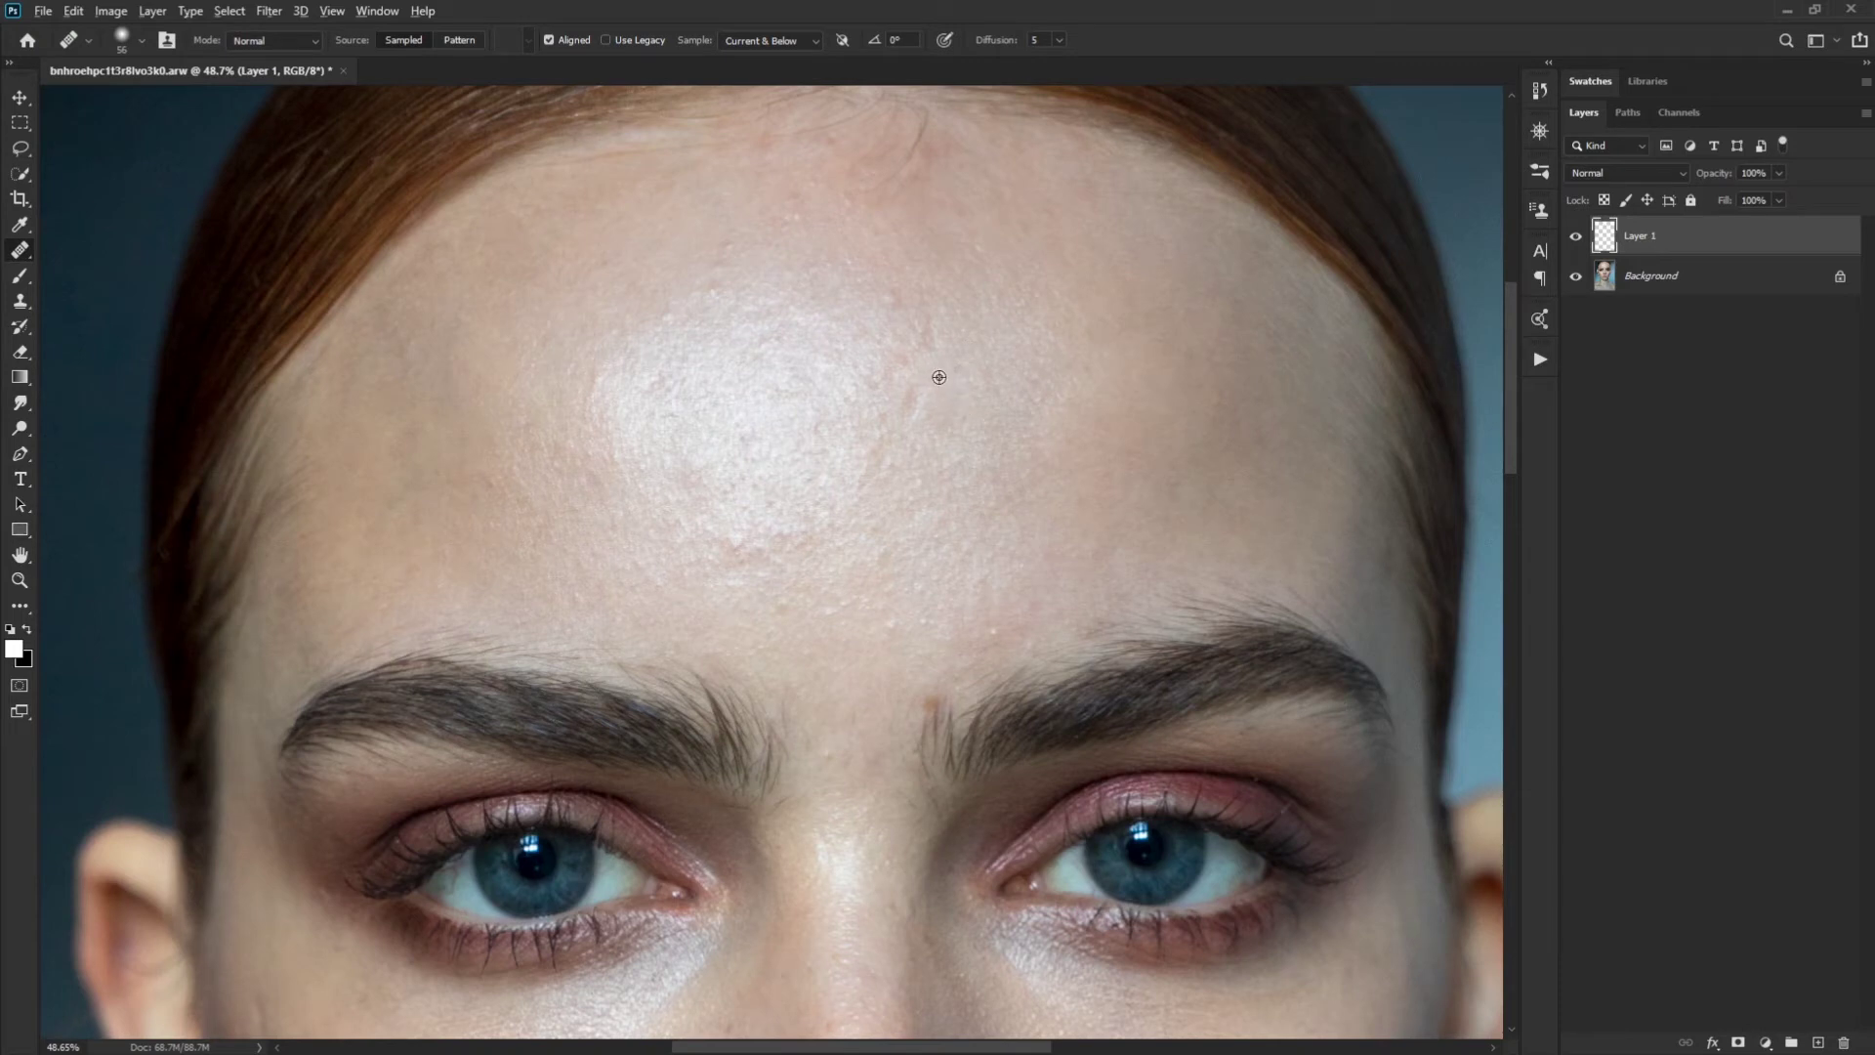
pyautogui.click(932, 335)
pyautogui.moveTo(775, 433); pyautogui.dragTo(795, 391)
pyautogui.keyDown('alt'); pyautogui.click(898, 310); pyautogui.keyUp('alt')
pyautogui.moveTo(728, 525); pyautogui.dragTo(756, 549)
# Try to patch the mark low in the middle of the forehead on Layer 1, and check that layer's content on its own
pyautogui.rightClick(18, 255)
pyautogui.click(97, 295)
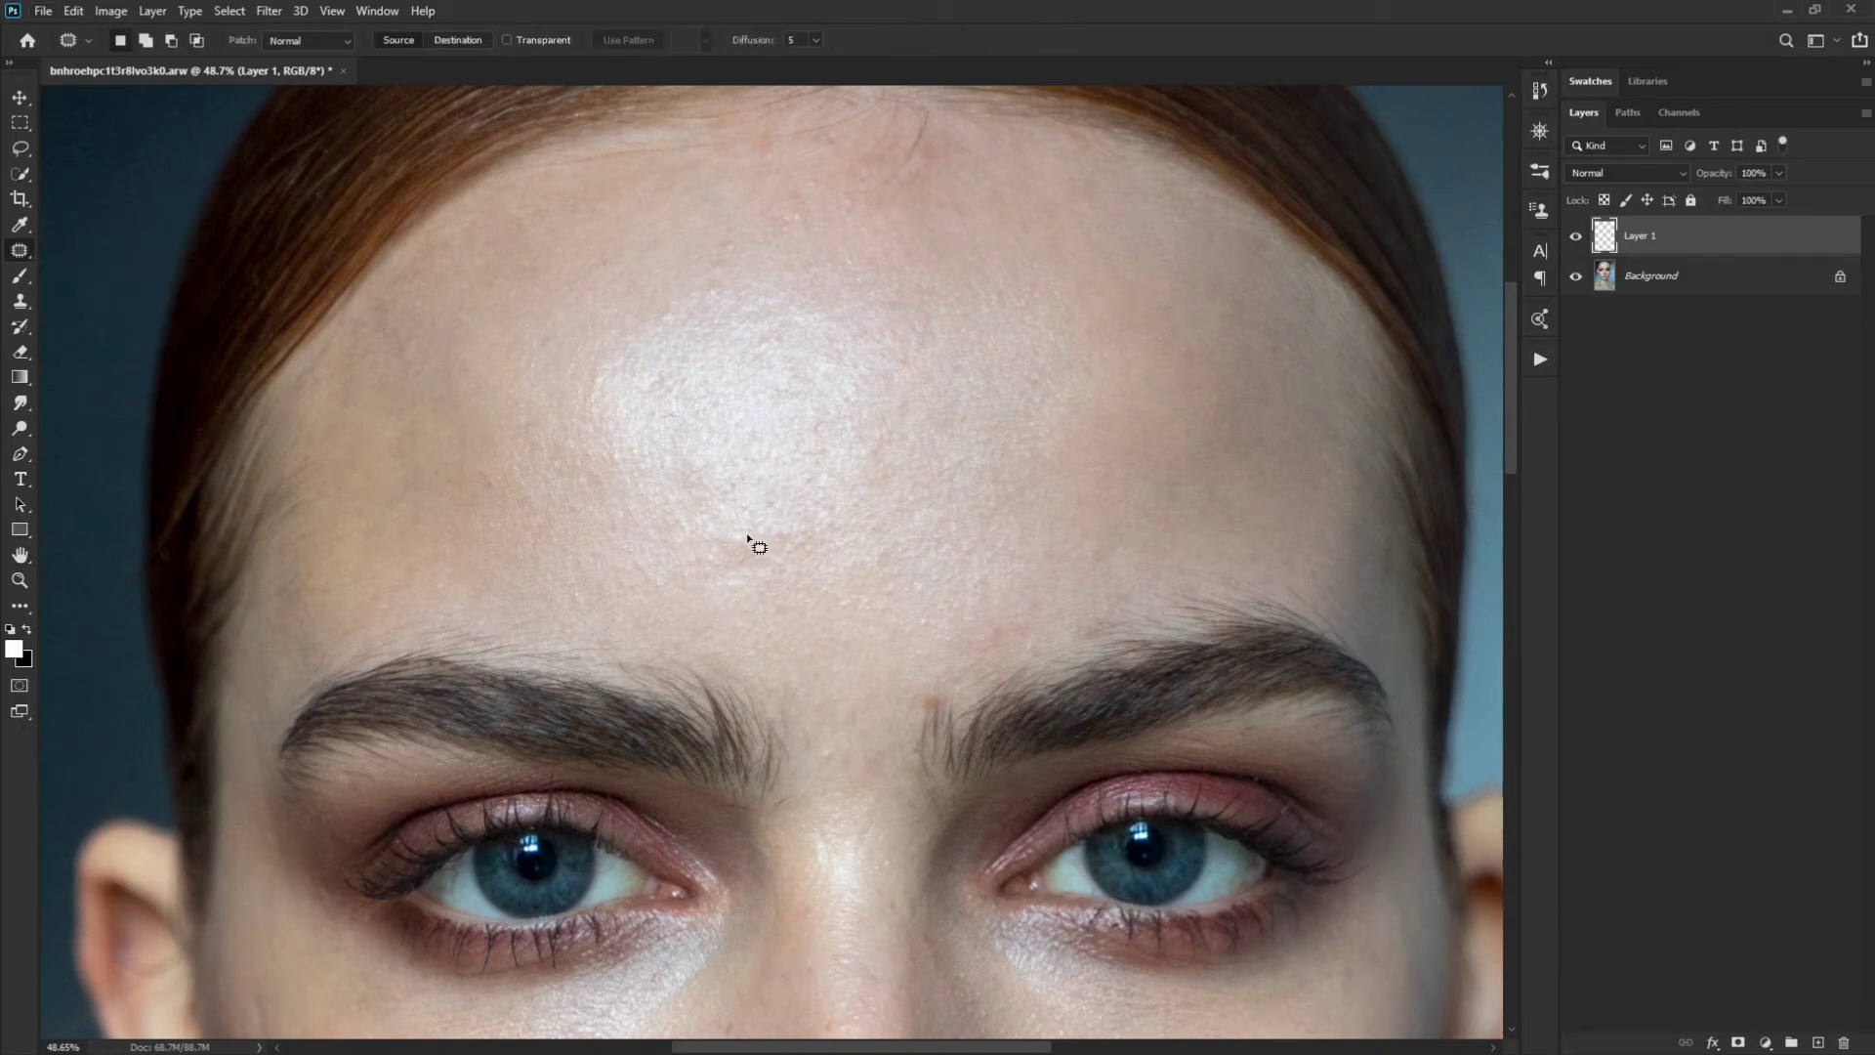
pyautogui.moveTo(742, 577)
pyautogui.mouseDown()
pyautogui.moveTo(789, 564)
pyautogui.moveTo(803, 526)
pyautogui.moveTo(773, 529)
pyautogui.moveTo(846, 491)
pyautogui.moveTo(847, 420)
pyautogui.mouseUp()
pyautogui.moveTo(771, 552)
pyautogui.mouseDown()
pyautogui.moveTo(809, 515)
pyautogui.moveTo(723, 519)
pyautogui.moveTo(707, 557)
pyautogui.moveTo(784, 572)
pyautogui.mouseUp()
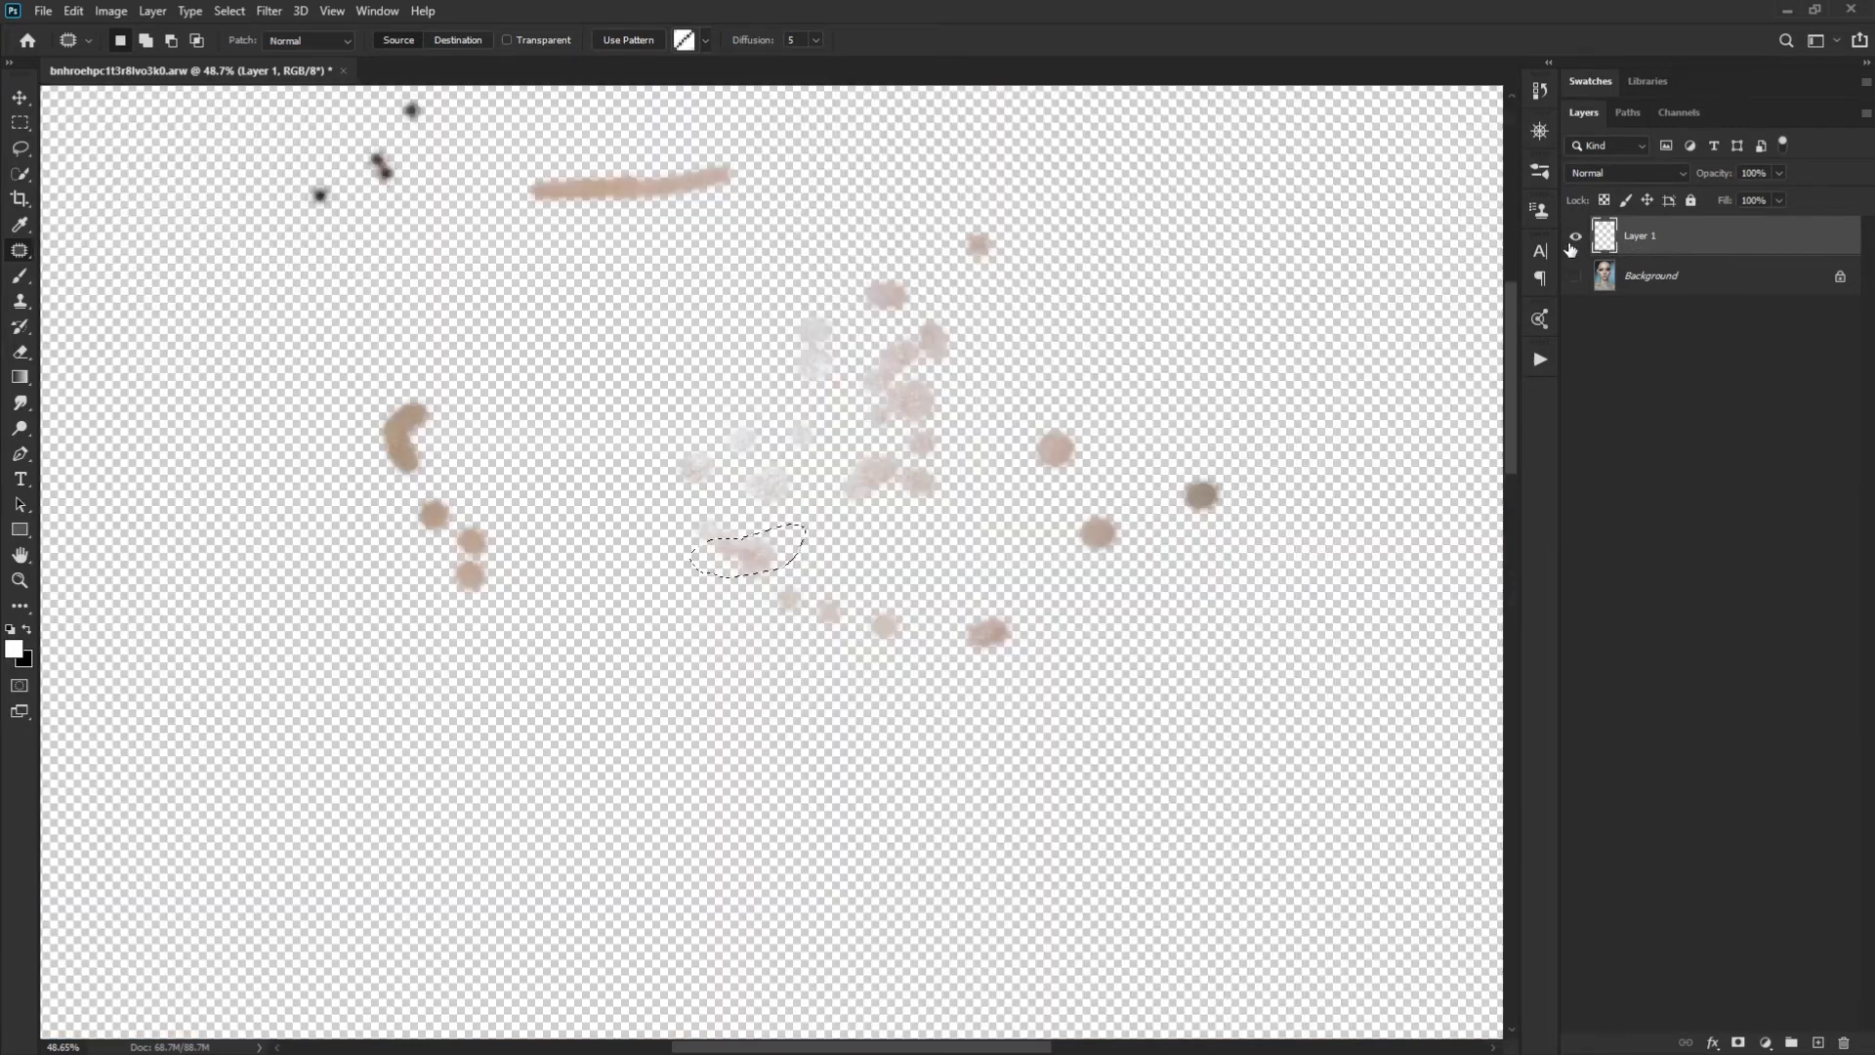
pyautogui.keyDown('alt'); pyautogui.click(1575, 237); pyautogui.keyUp('alt')
pyautogui.keyDown('alt'); pyautogui.click(1576, 238); pyautogui.keyUp('alt')
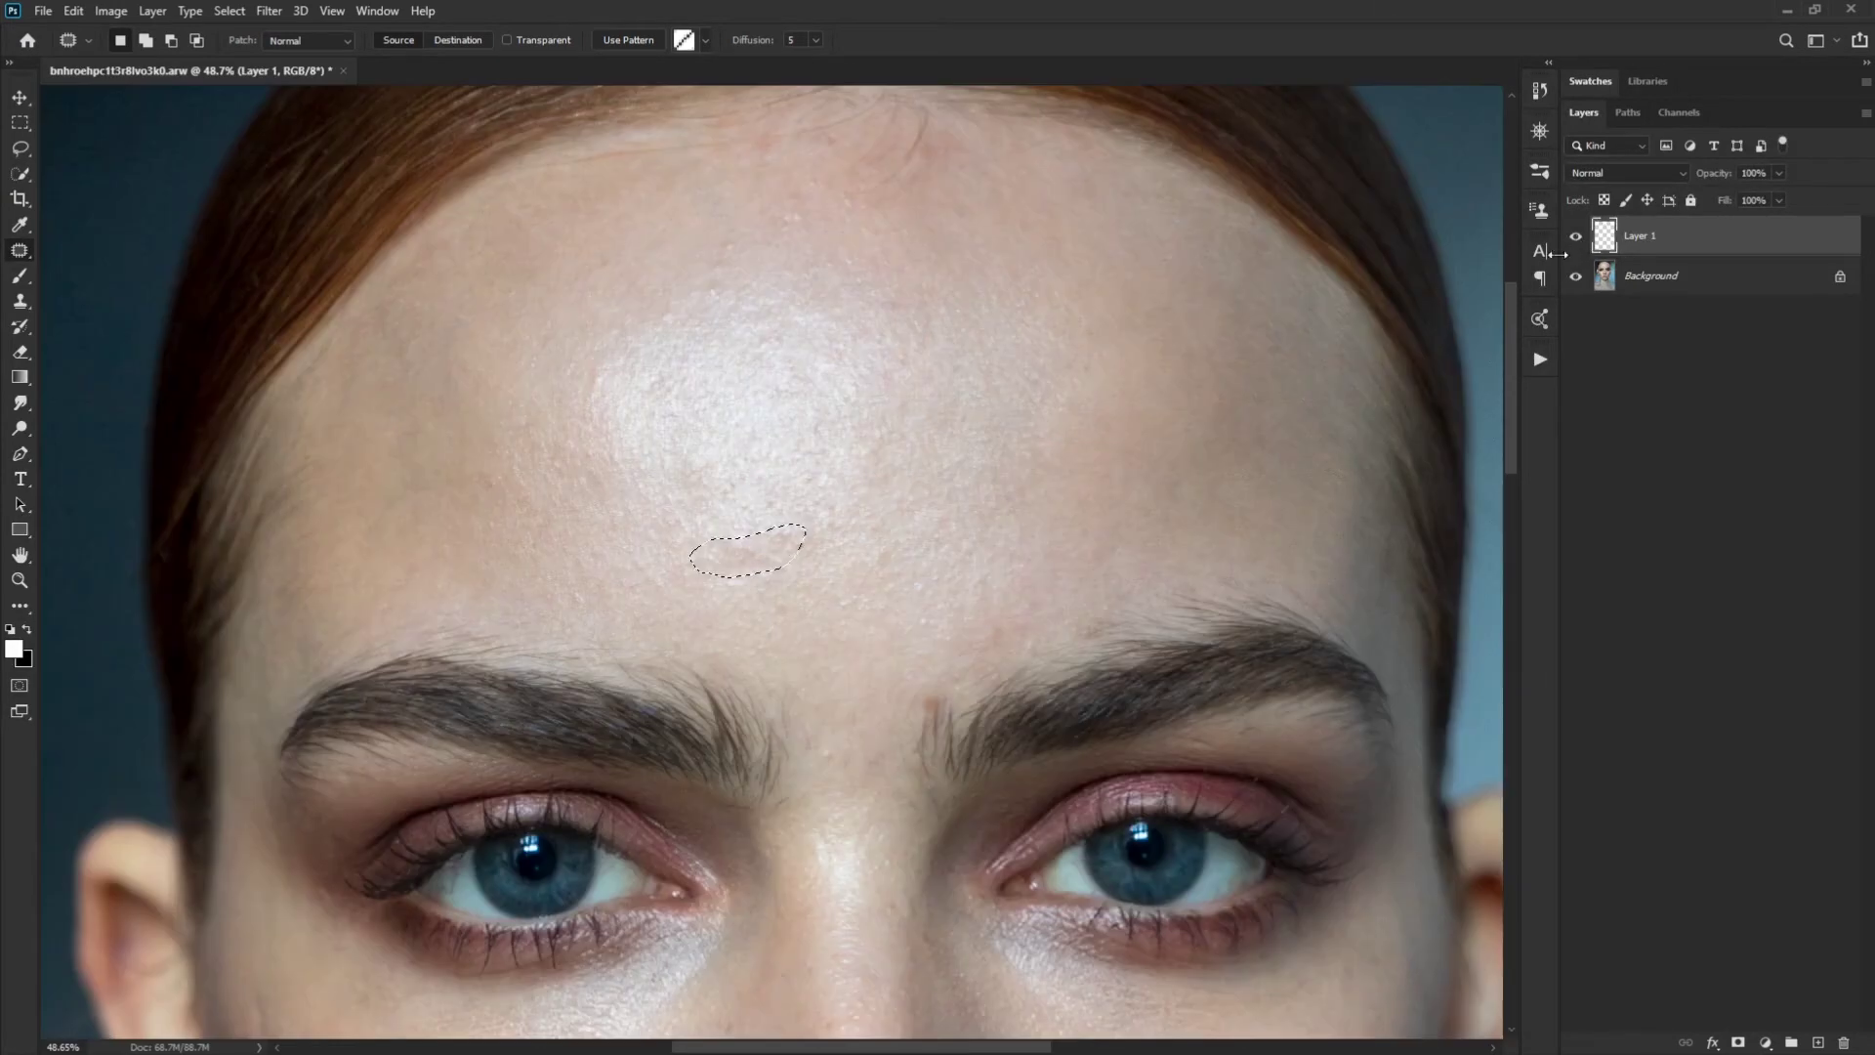
pyautogui.hotkey('ctrl', 'd')
# Patch the mark low in the middle of the forehead on the Background layer using clean skin above it
pyautogui.click(1611, 288)
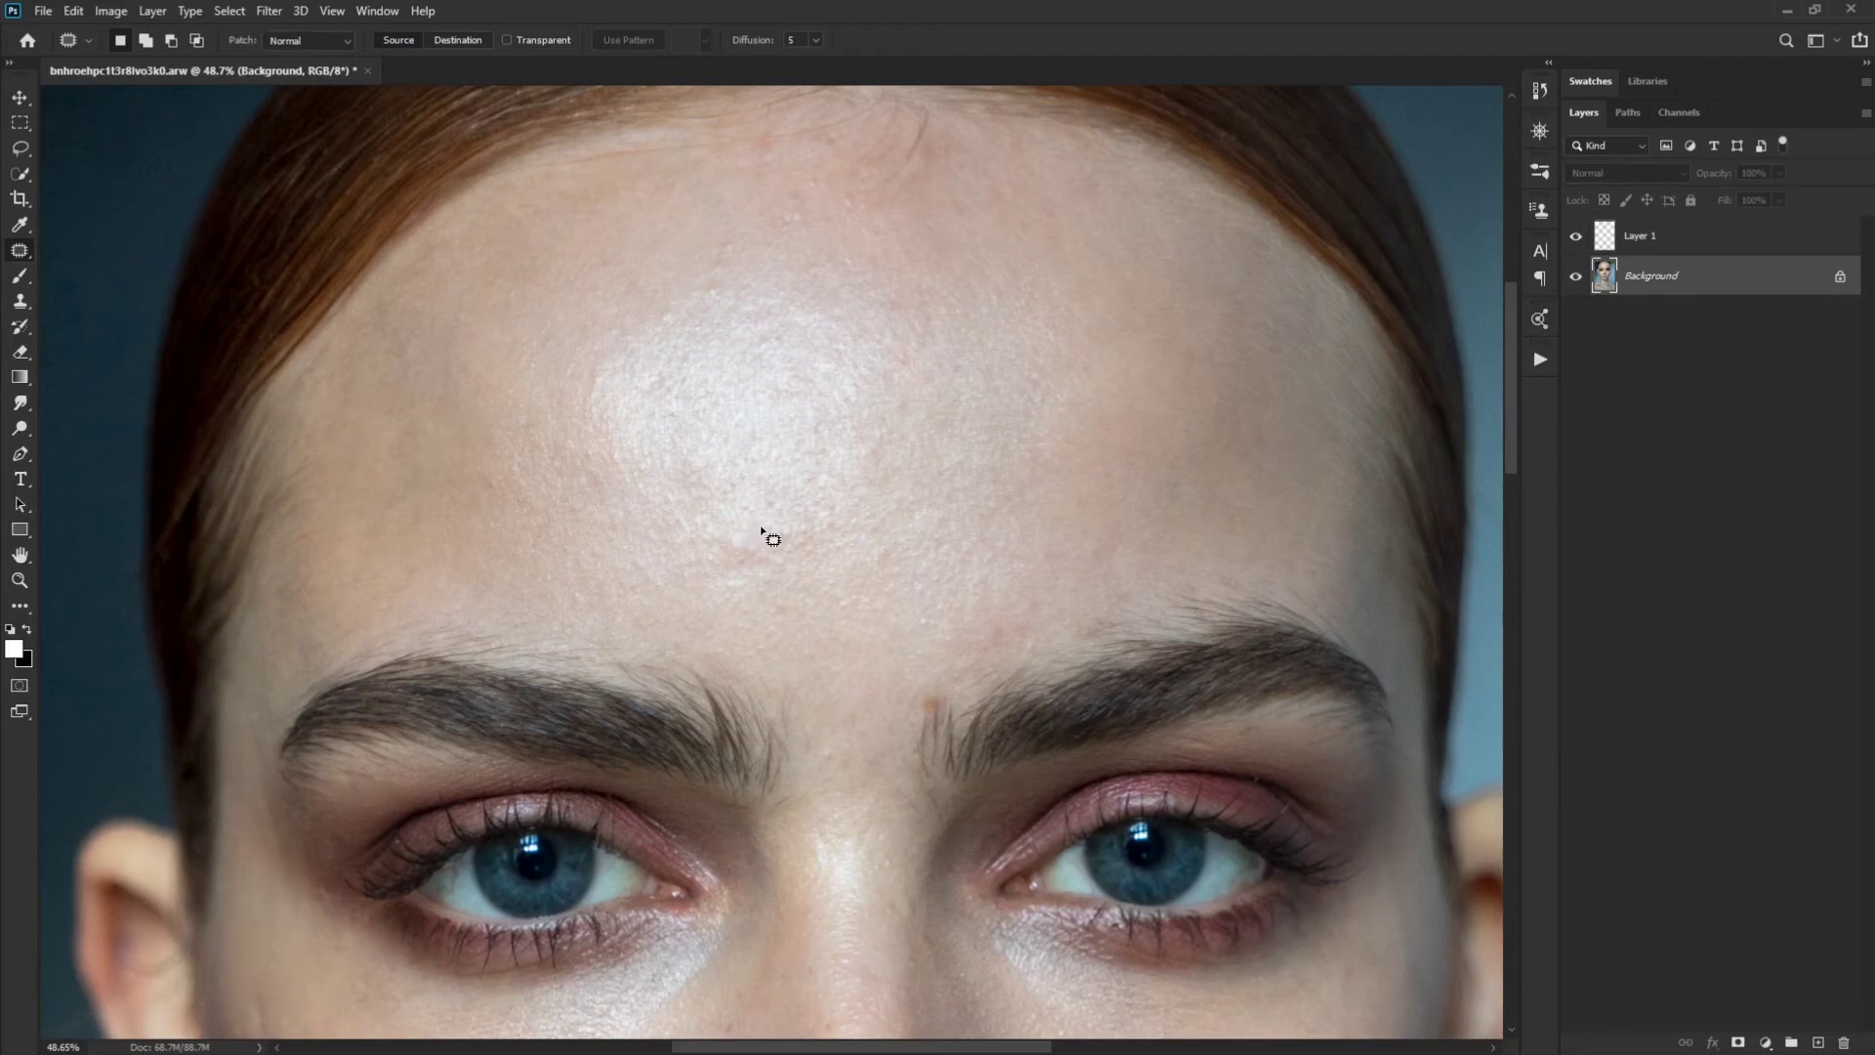
pyautogui.moveTo(761, 528)
pyautogui.mouseDown()
pyautogui.moveTo(678, 566)
pyautogui.moveTo(702, 593)
pyautogui.moveTo(788, 577)
pyautogui.moveTo(808, 529)
pyautogui.moveTo(700, 531)
pyautogui.moveTo(661, 498)
pyautogui.moveTo(699, 454)
pyautogui.moveTo(767, 432)
pyautogui.mouseUp()
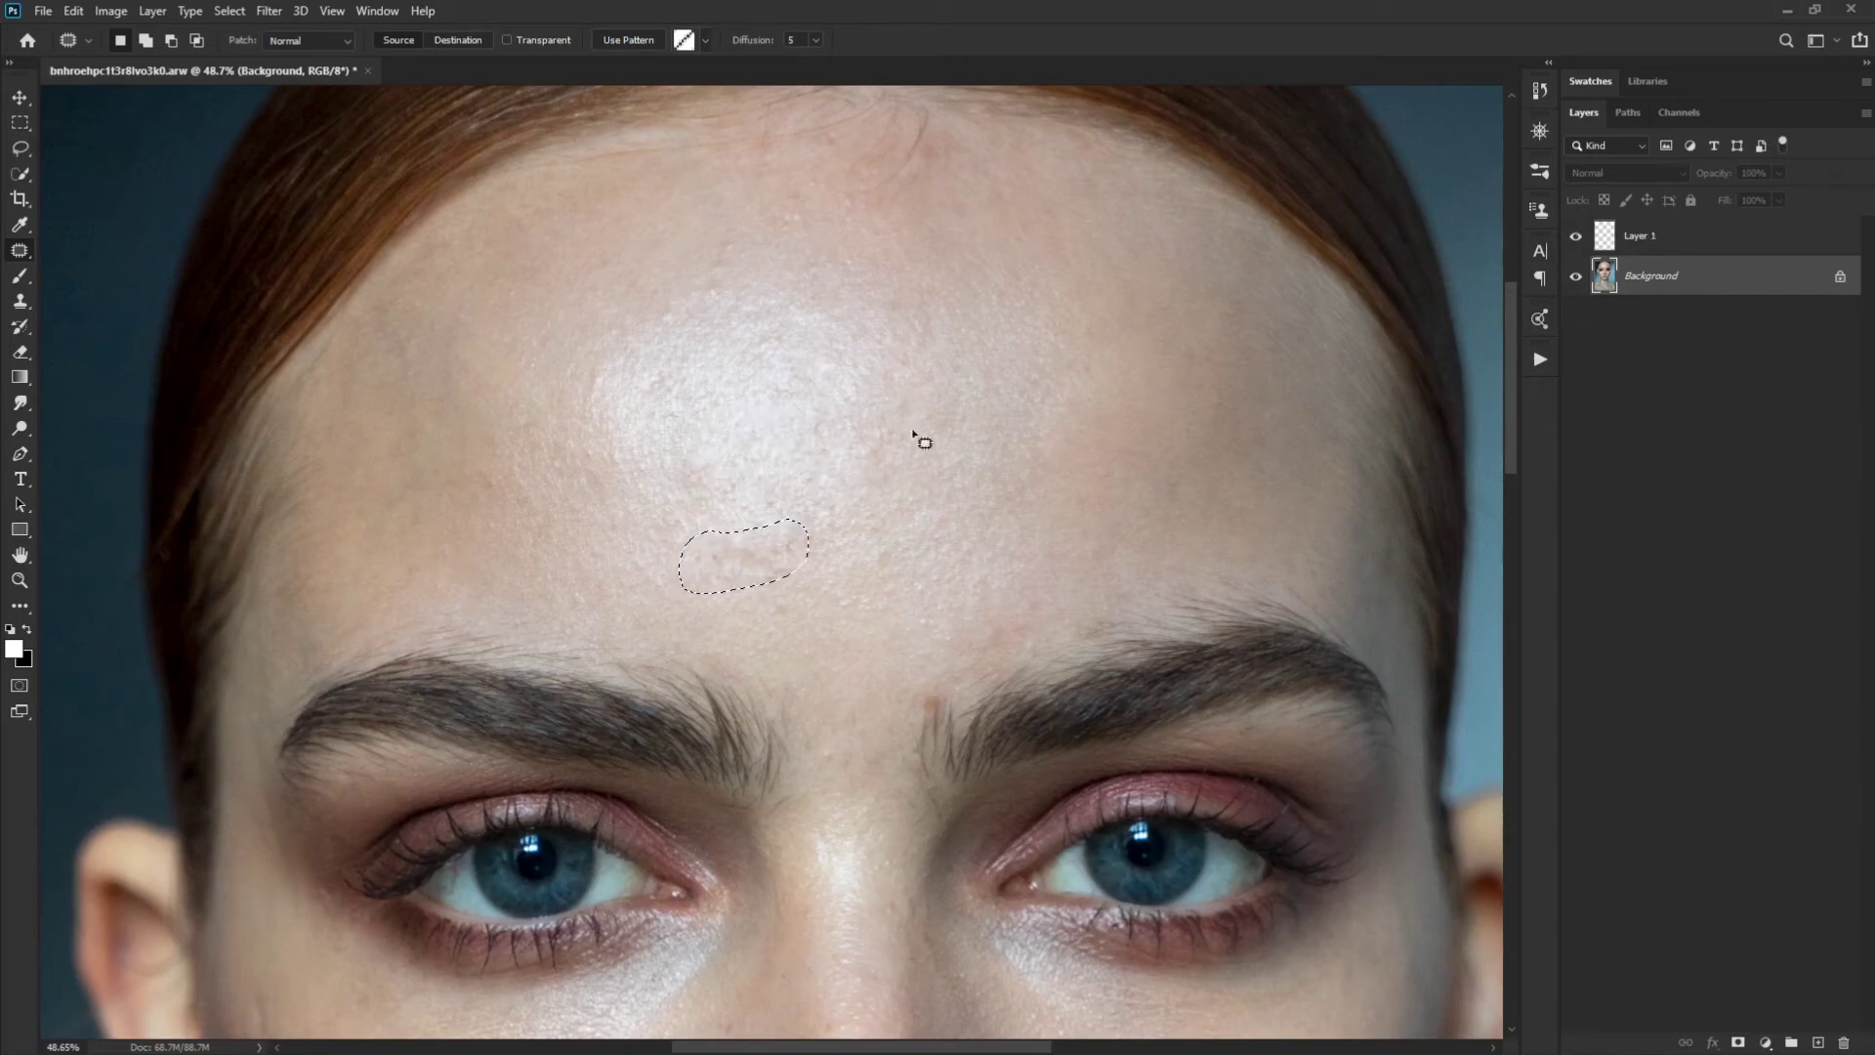
pyautogui.hotkey('ctrl', 'd')
pyautogui.hotkey('ctrl', 'z')
pyautogui.hotkey('ctrl', 'd')
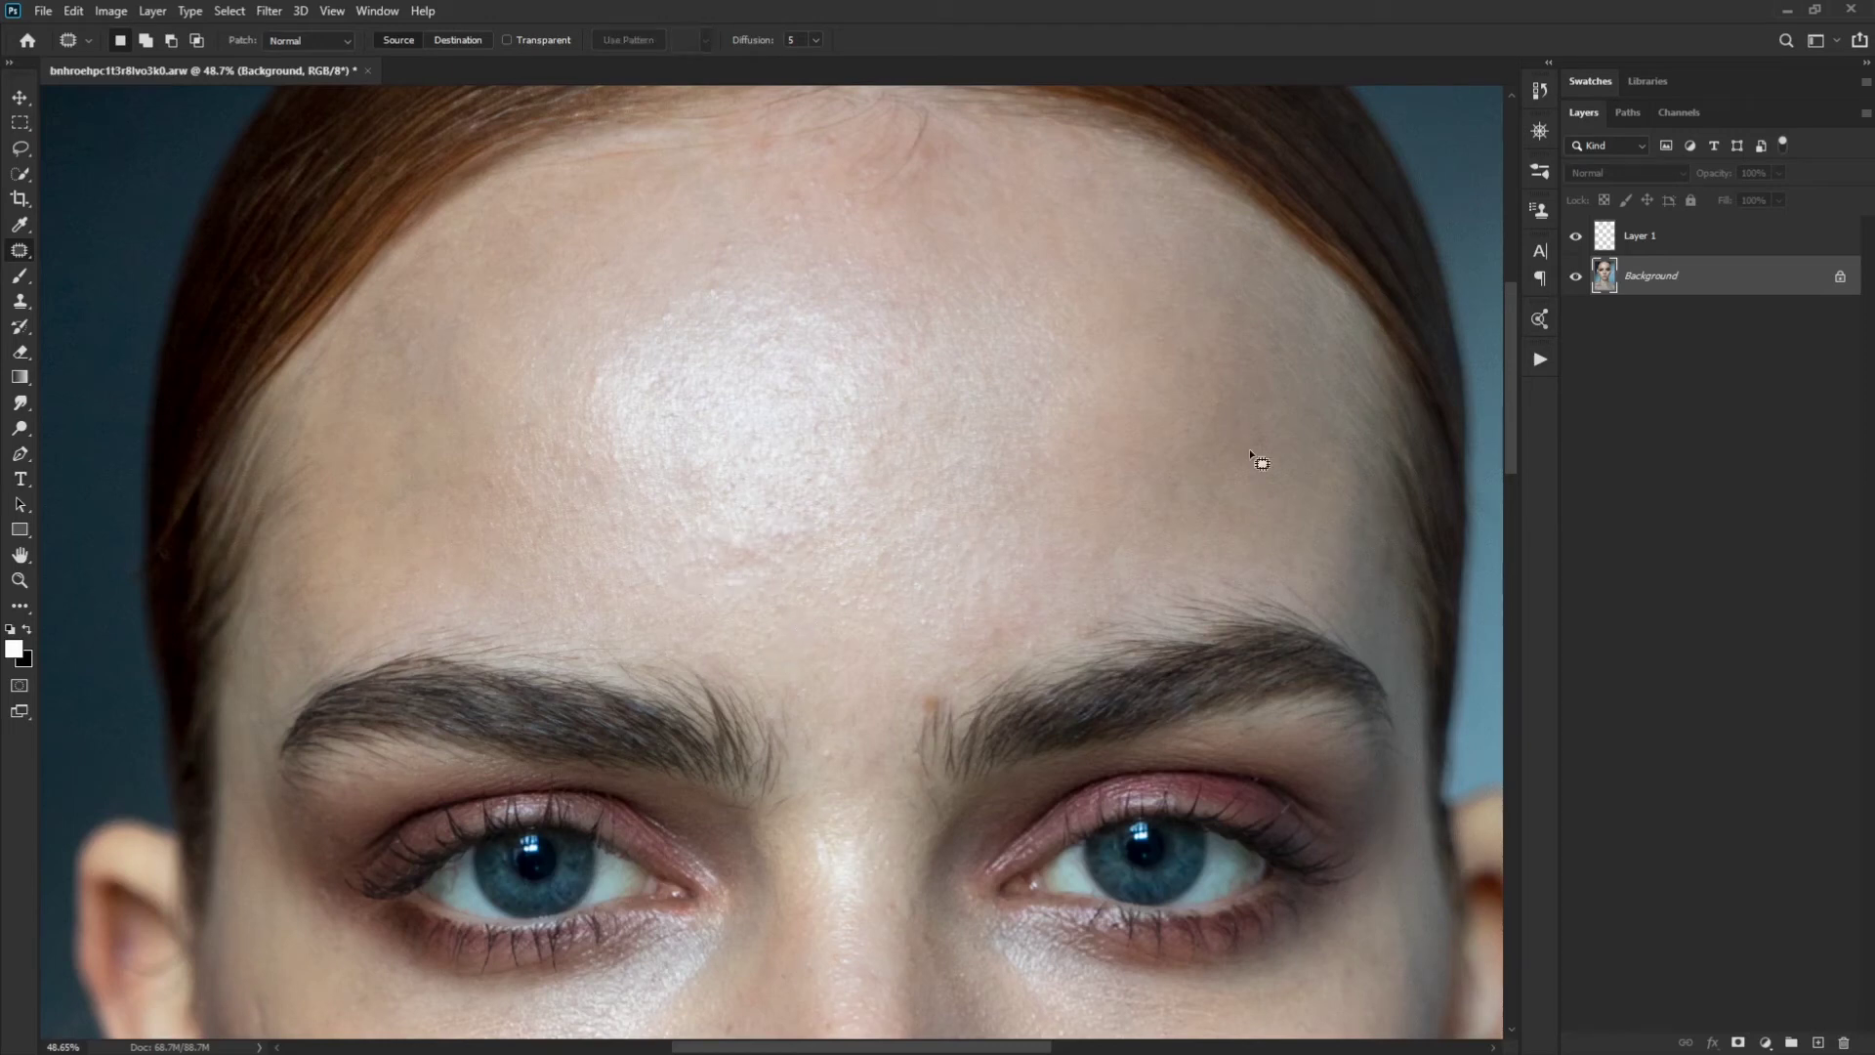
# Return to Layer 1 and heal spots on the upper forehead and cheek with the Healing Brush
pyautogui.click(1698, 242)
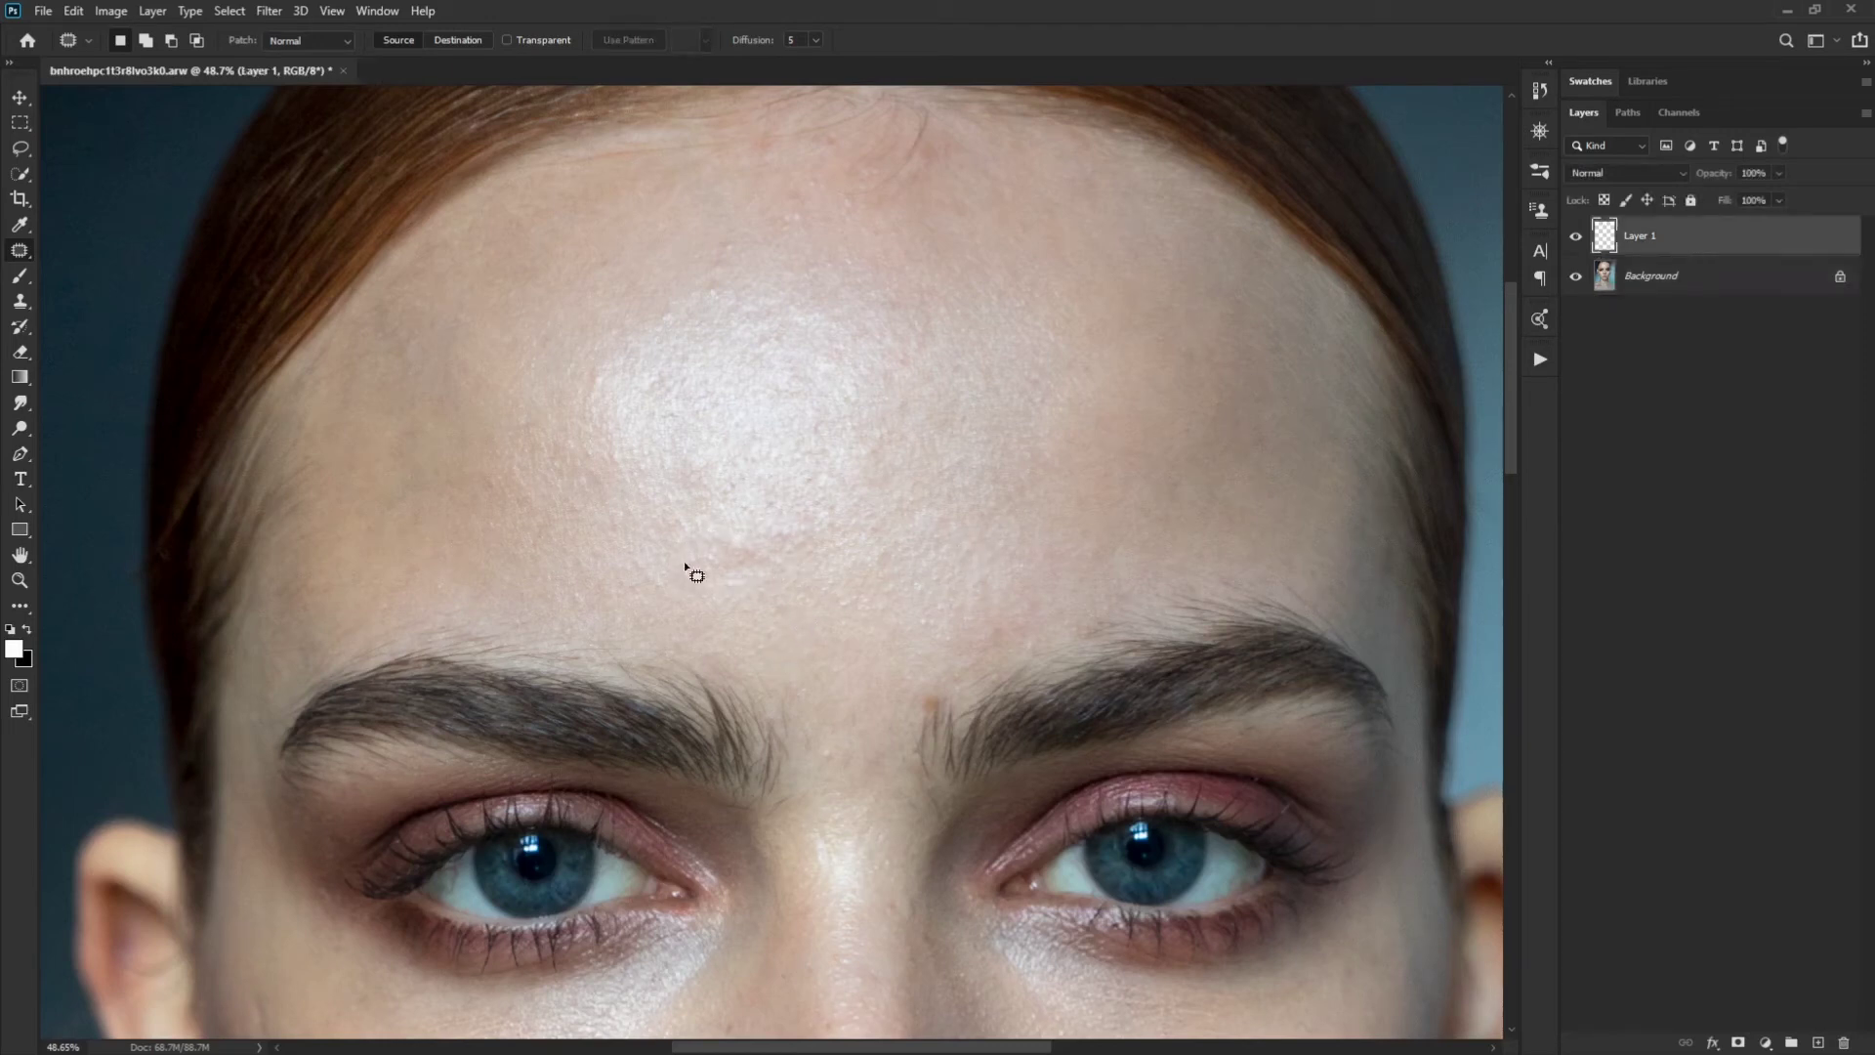
pyautogui.rightClick(24, 254)
pyautogui.click(86, 255)
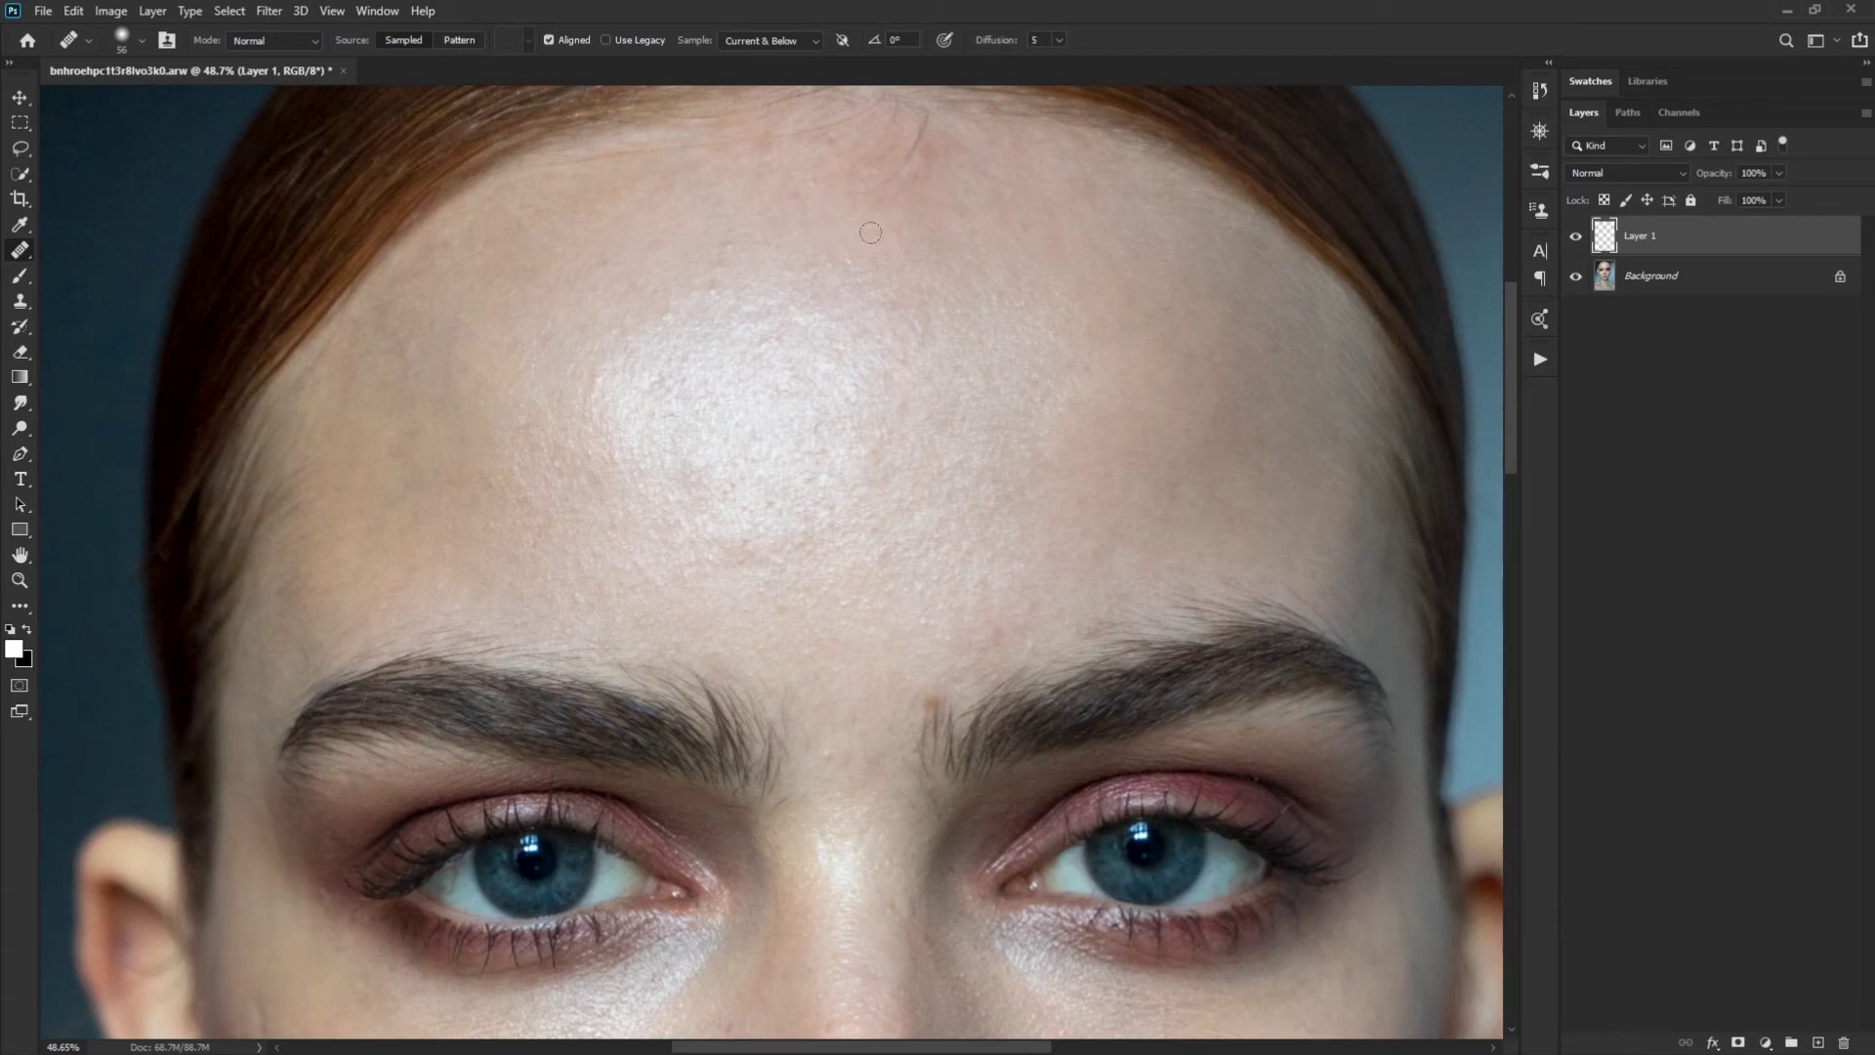
pyautogui.click(720, 270)
pyautogui.moveTo(858, 783); pyautogui.dragTo(793, 199)
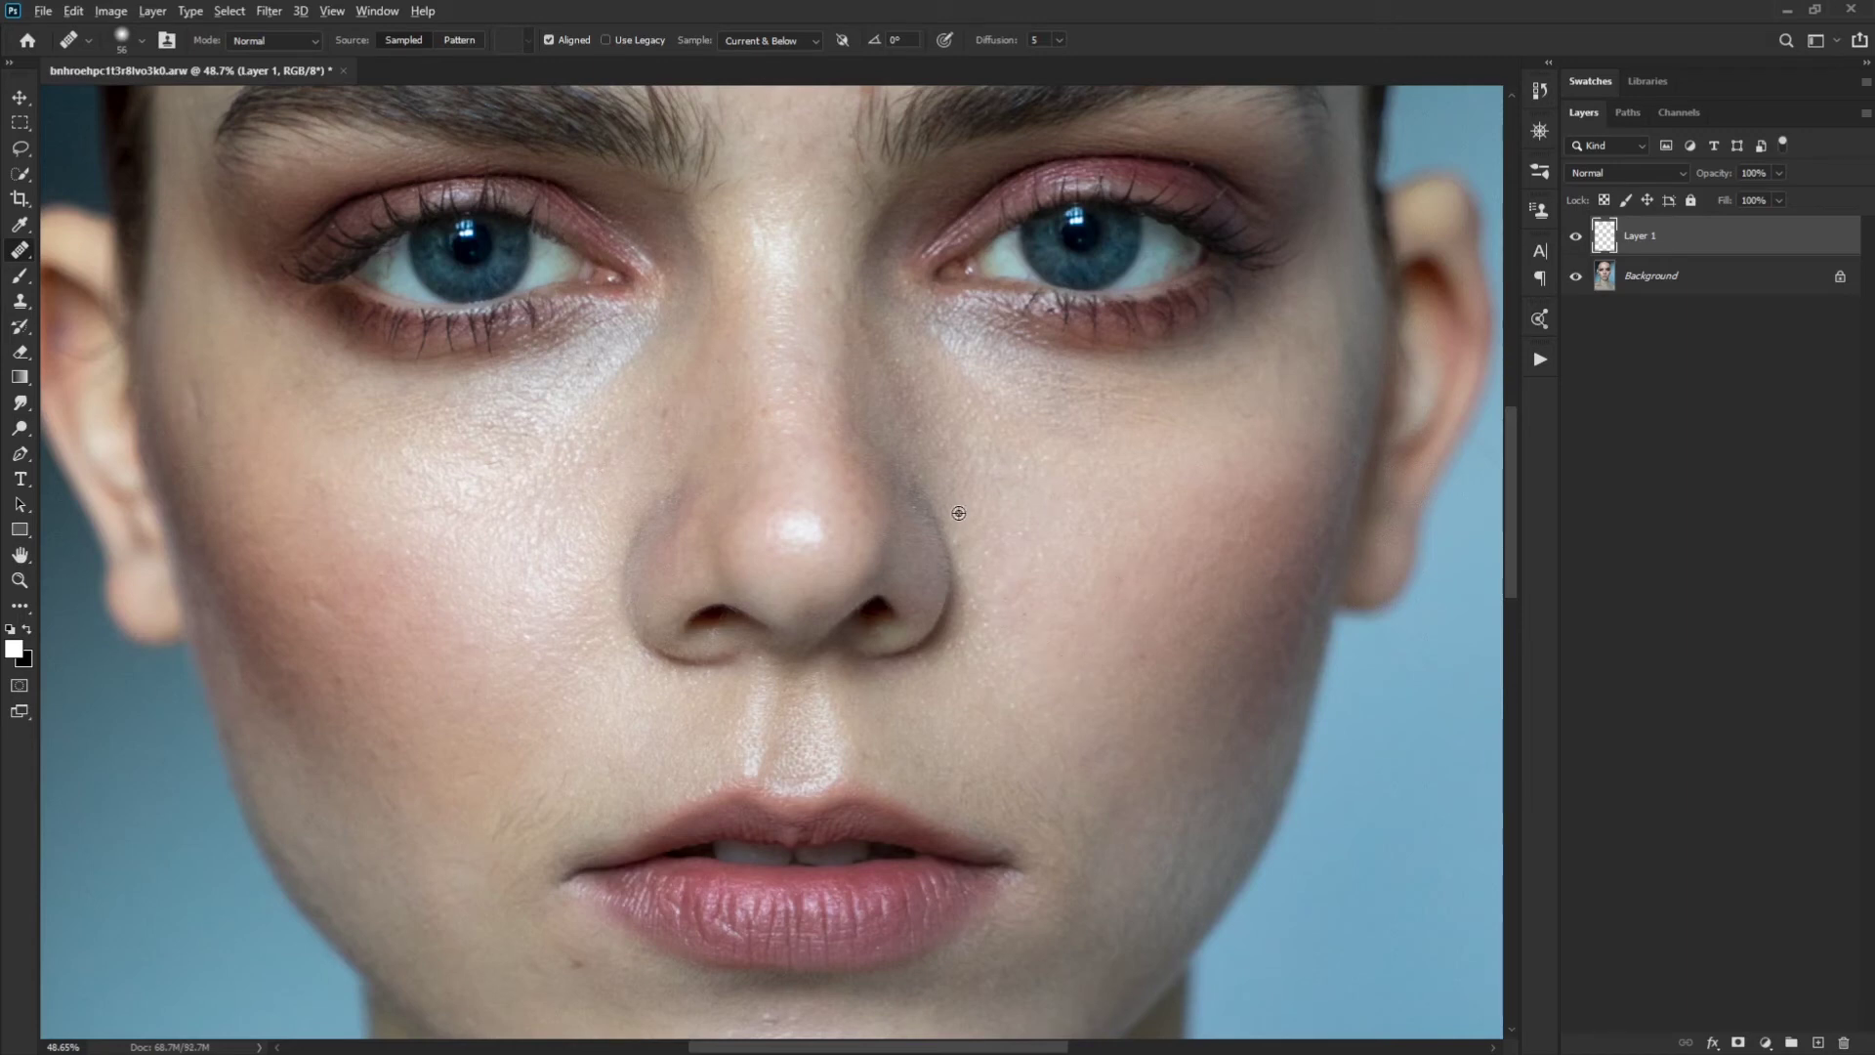
pyautogui.keyDown('alt'); pyautogui.click(586, 485); pyautogui.keyUp('alt')
pyautogui.click(462, 487)
# Heal skin blemishes around the neck and collarbones with a resized Healing Brush
pyautogui.press('z')
pyautogui.scroll(-5, 859, 745)
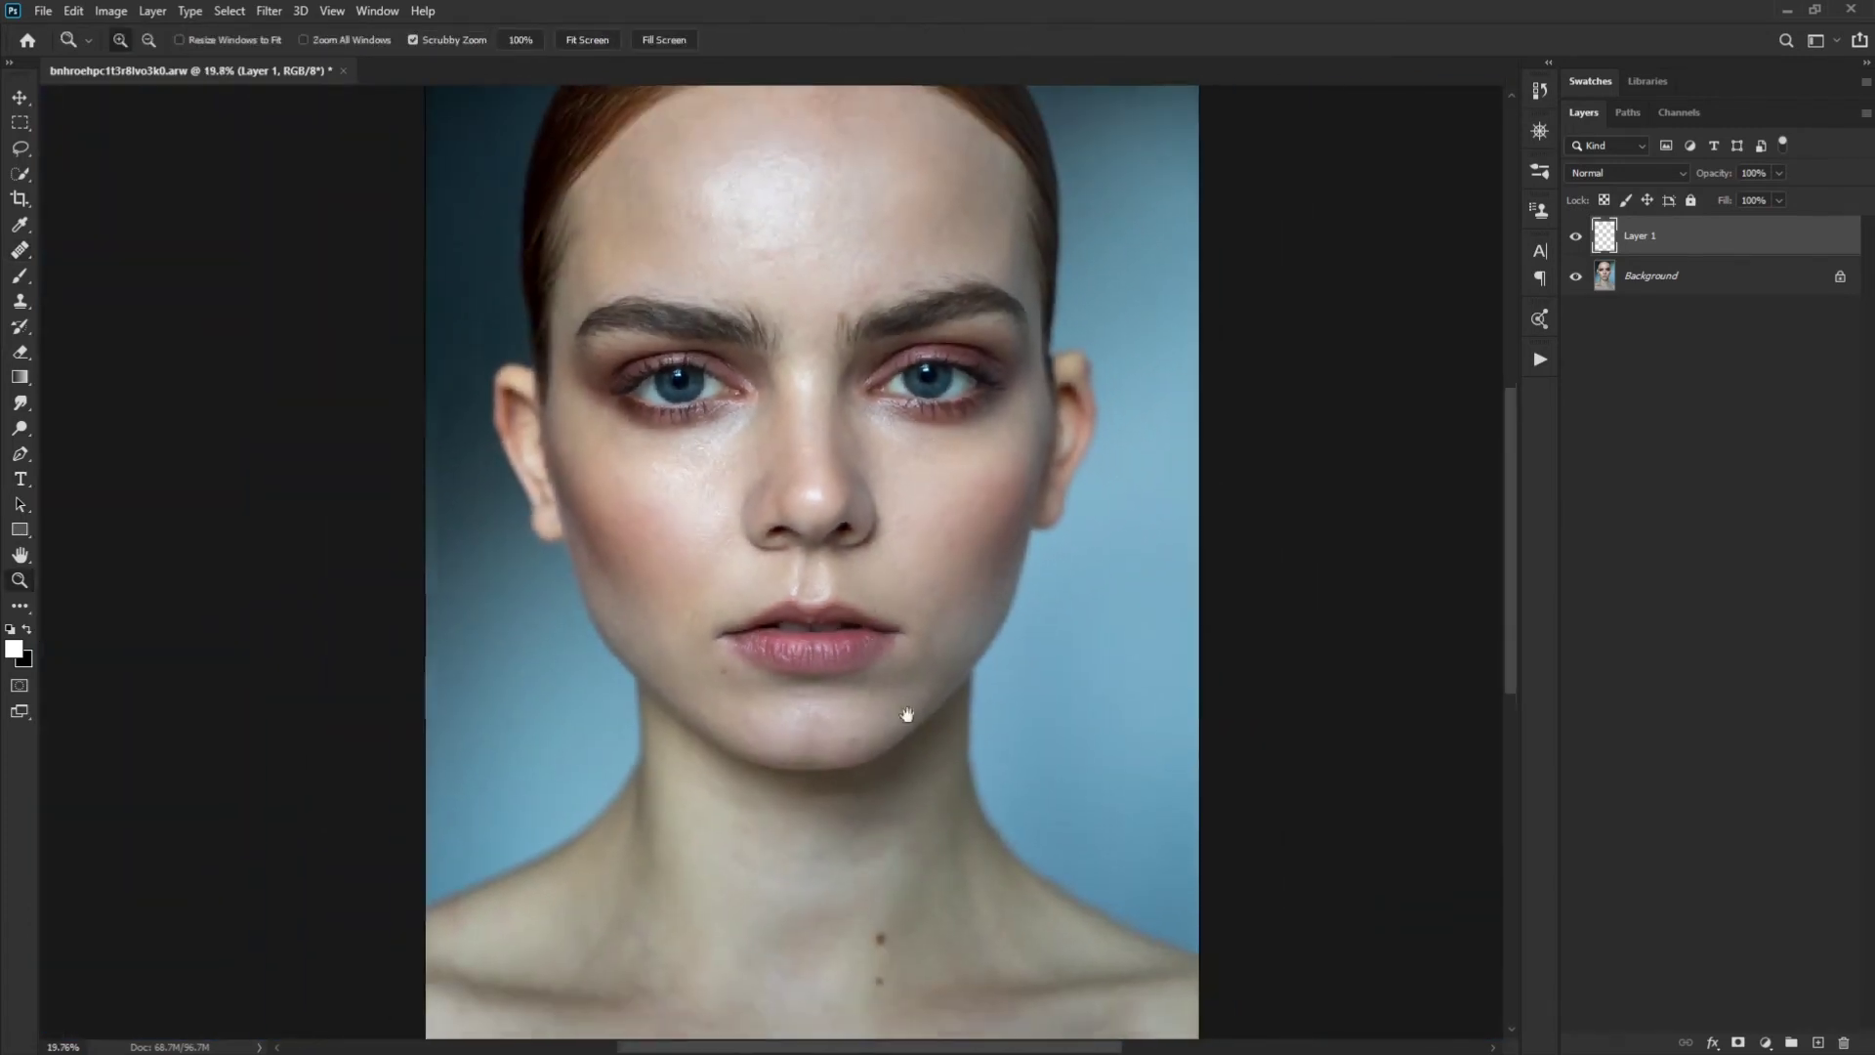
pyautogui.moveTo(906, 715); pyautogui.dragTo(887, 464)
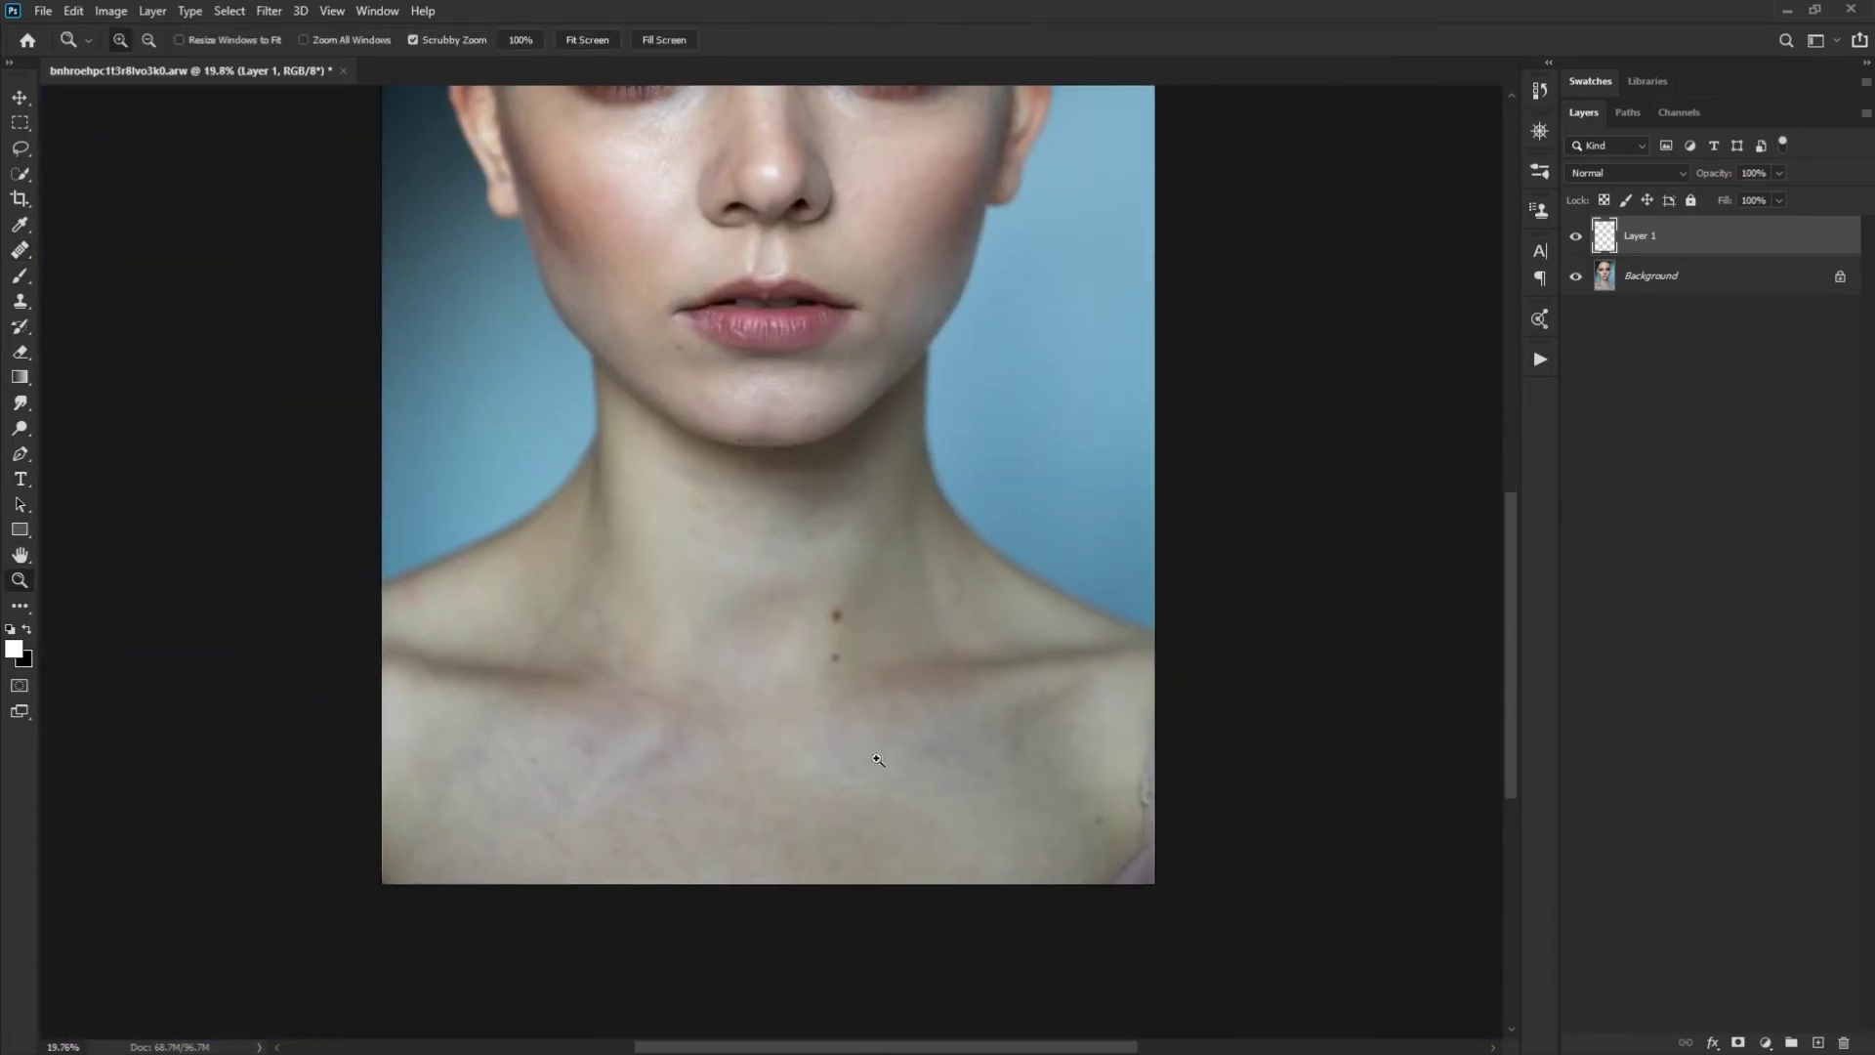
pyautogui.scroll(3, 877, 759)
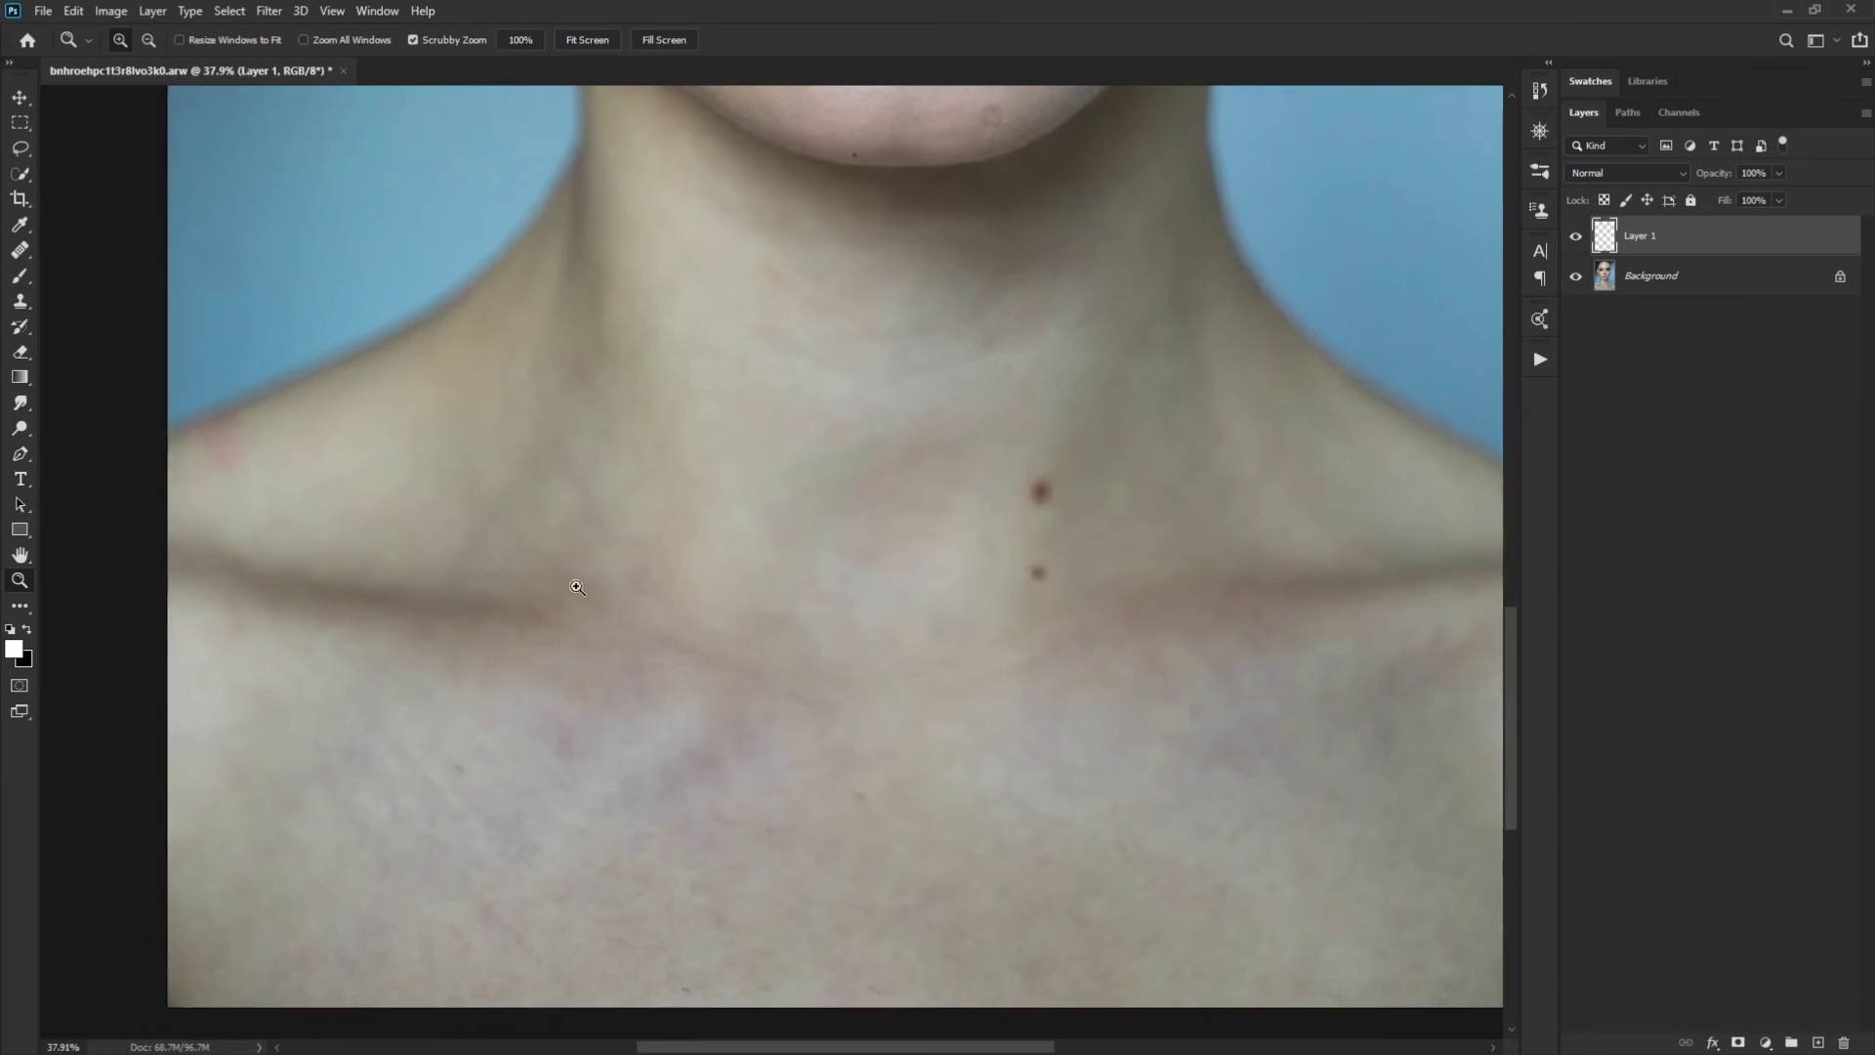
pyautogui.press('j')
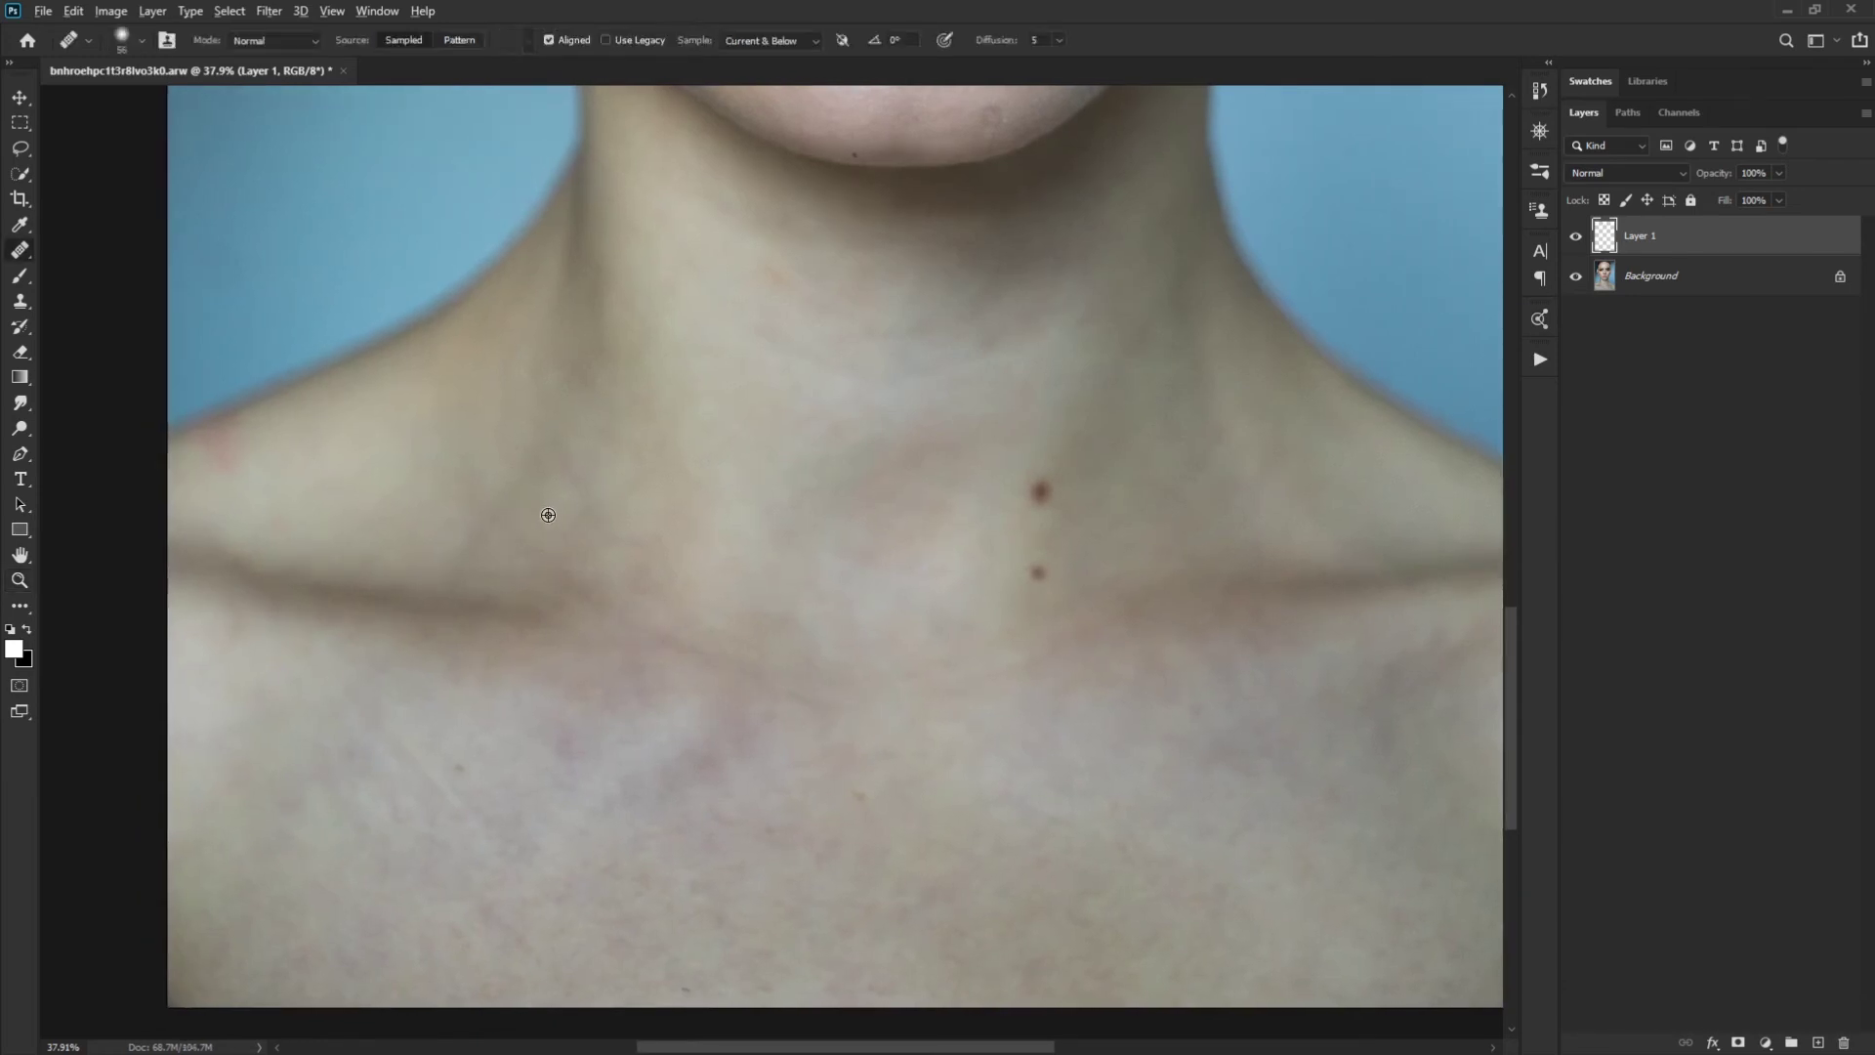
pyautogui.keyDown('alt'); pyautogui.rightClick(539, 521); pyautogui.keyUp('alt')
pyautogui.moveTo(496, 513)
pyautogui.mouseDown()
pyautogui.moveTo(651, 634)
pyautogui.moveTo(838, 713)
pyautogui.mouseUp()
pyautogui.moveTo(919, 820)
pyautogui.mouseDown()
pyautogui.moveTo(766, 670)
pyautogui.moveTo(862, 595)
pyautogui.moveTo(668, 661)
pyautogui.mouseUp()
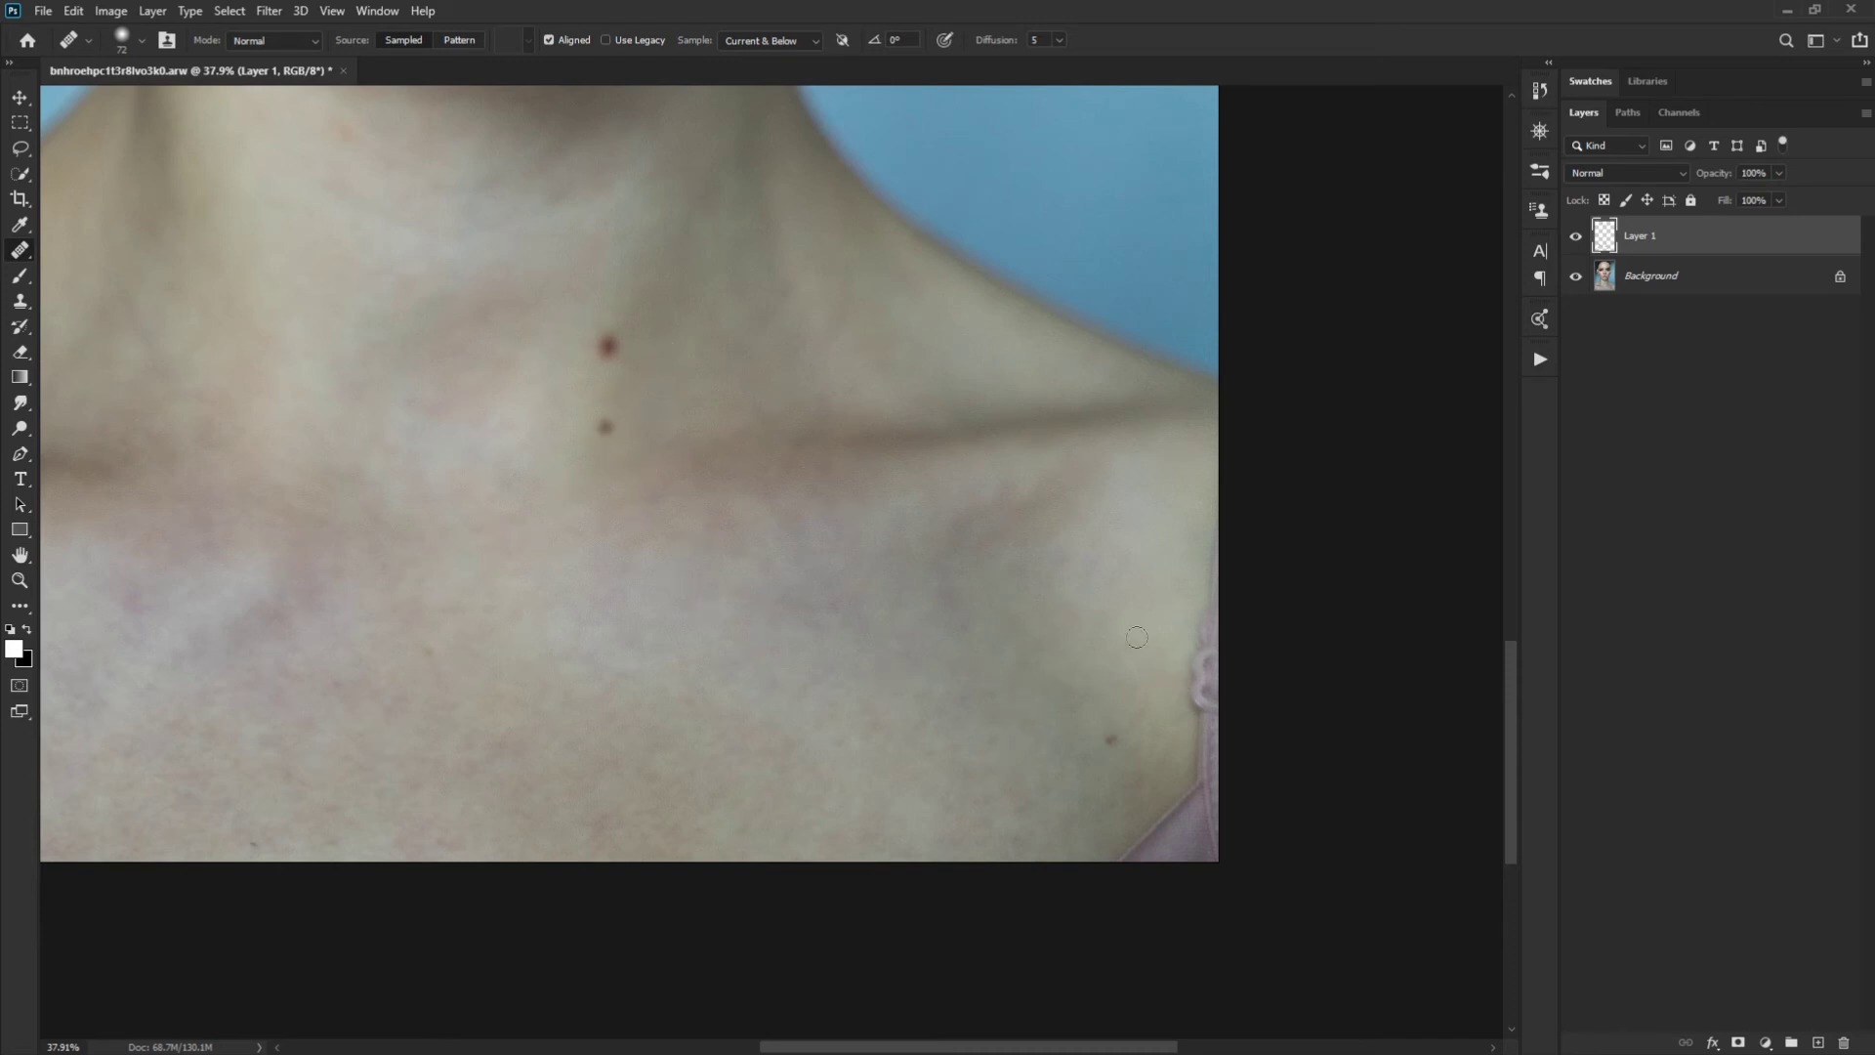
# Remove the pink strap and fabric at the lower corner of the chest by healing over them with sampled skin
pyautogui.keyDown('alt'); pyautogui.rightClick(1022, 675); pyautogui.keyUp('alt')
pyautogui.moveTo(1193, 711)
pyautogui.mouseDown()
pyautogui.moveTo(1191, 858)
pyautogui.moveTo(1186, 800)
pyautogui.moveTo(1183, 840)
pyautogui.moveTo(1170, 807)
pyautogui.moveTo(1143, 855)
pyautogui.moveTo(1140, 827)
pyautogui.moveTo(1127, 860)
pyautogui.moveTo(1122, 824)
pyautogui.moveTo(1103, 858)
pyautogui.moveTo(1051, 843)
pyautogui.moveTo(1037, 881)
pyautogui.moveTo(1037, 842)
pyautogui.moveTo(1030, 873)
pyautogui.moveTo(1218, 833)
pyautogui.moveTo(1172, 862)
pyautogui.mouseUp()
pyautogui.moveTo(1197, 808)
pyautogui.mouseDown()
pyautogui.moveTo(1228, 845)
pyautogui.moveTo(1154, 859)
pyautogui.moveTo(1201, 756)
pyautogui.moveTo(1202, 590)
pyautogui.moveTo(1243, 515)
pyautogui.mouseUp()
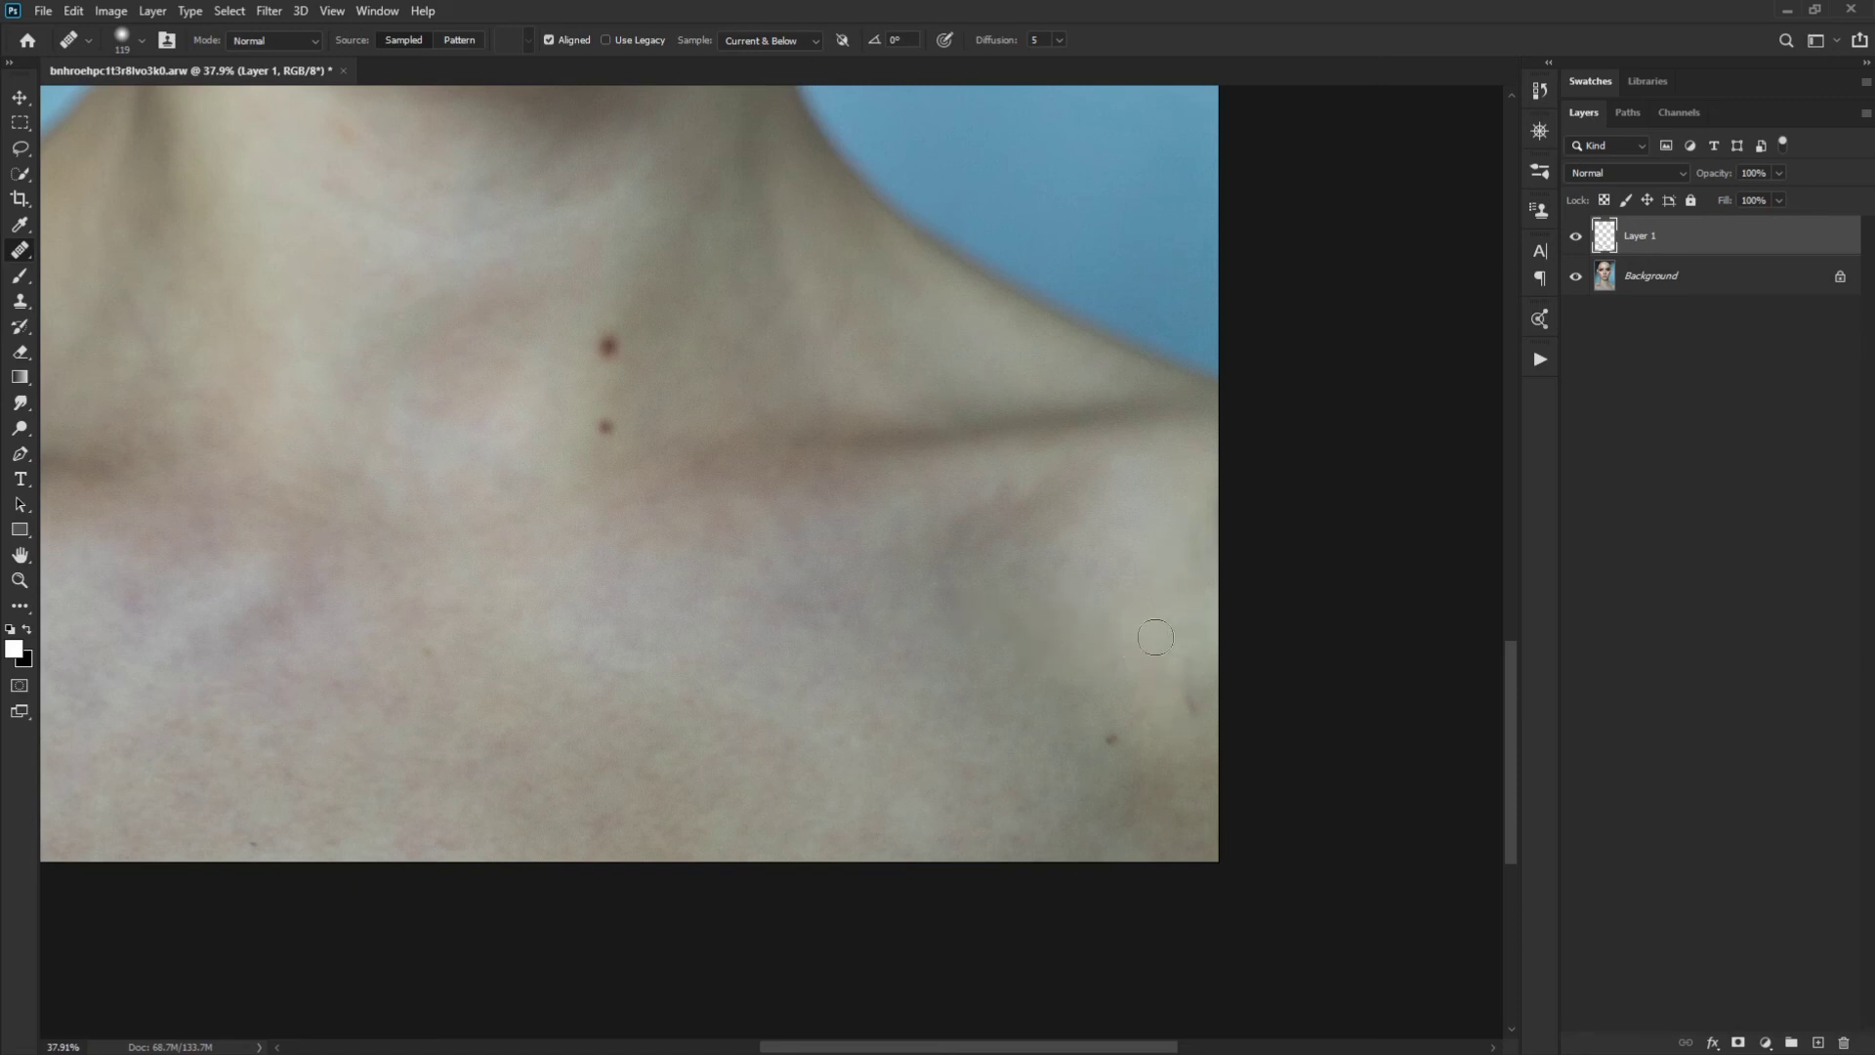
pyautogui.keyDown('alt'); pyautogui.rightClick(1132, 635); pyautogui.keyUp('alt')
pyautogui.moveTo(707, 485); pyautogui.dragTo(803, 565)
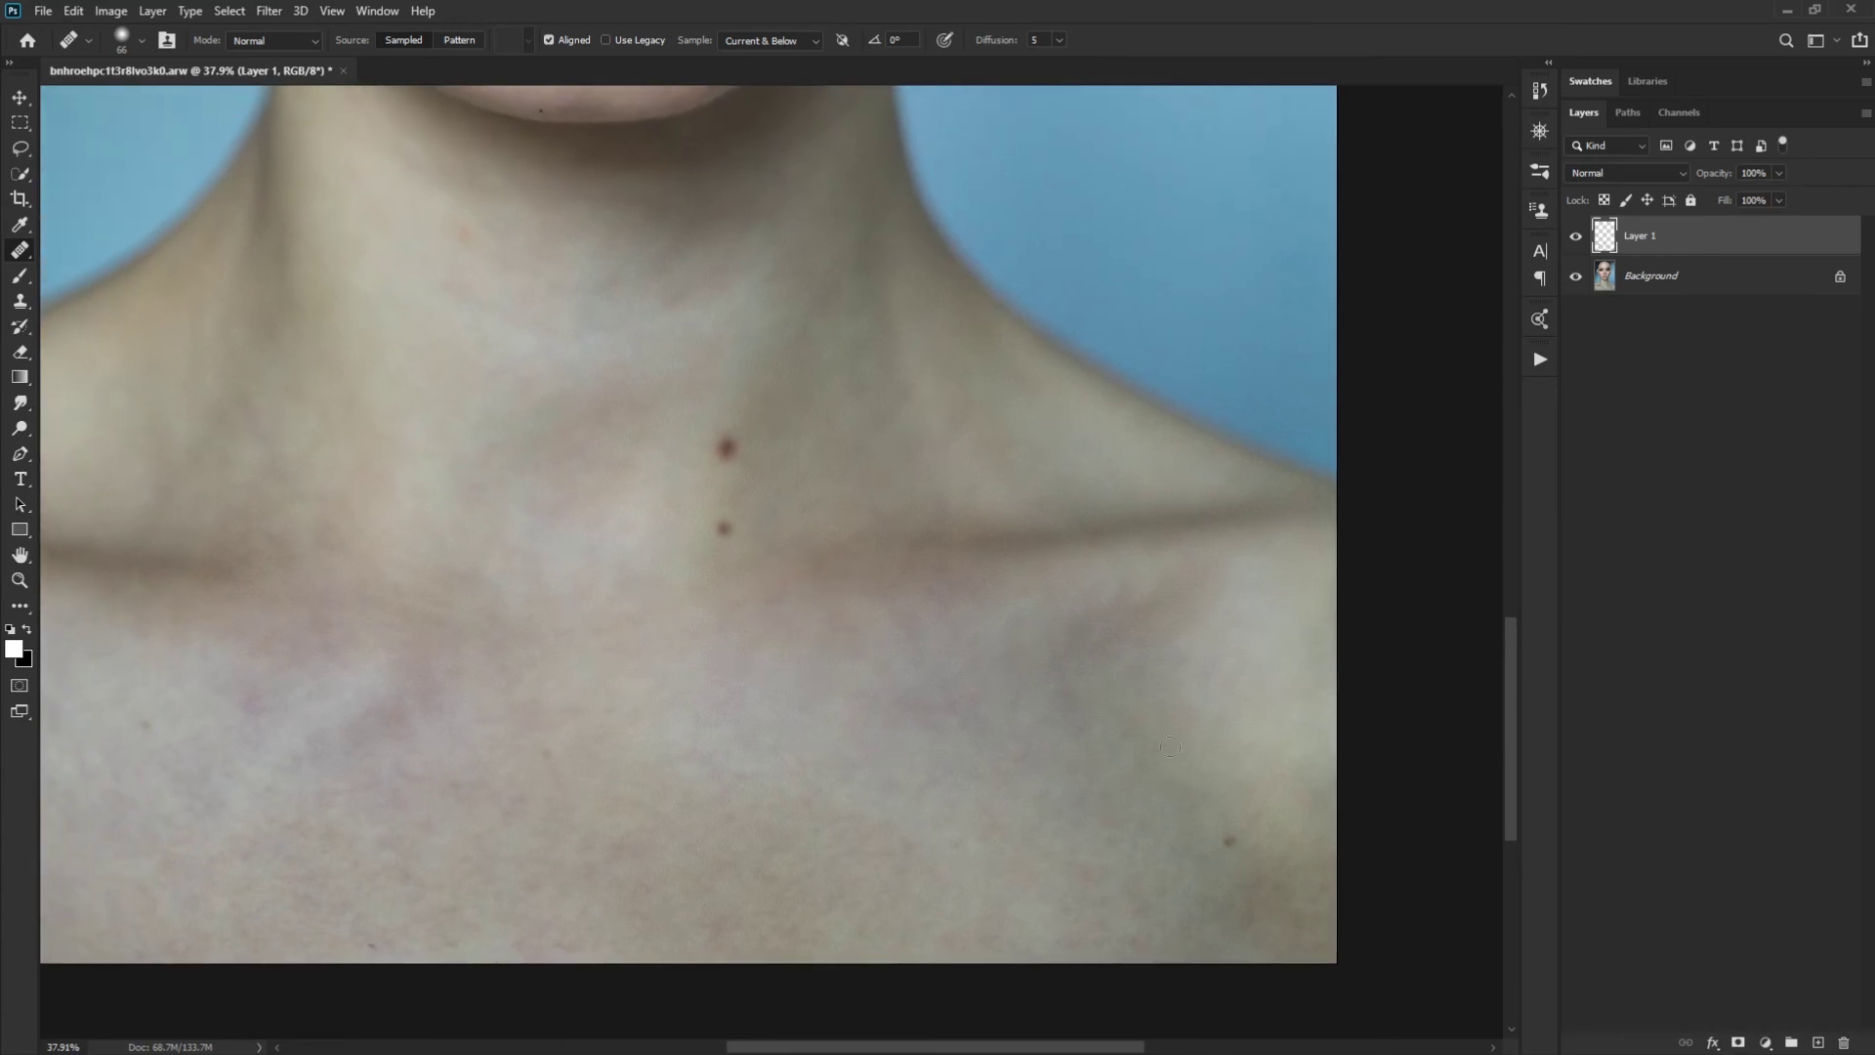
# Heal the small blemish on the chin just below the lower lip with the Healing Brush
pyautogui.moveTo(518, 569); pyautogui.dragTo(832, 489)
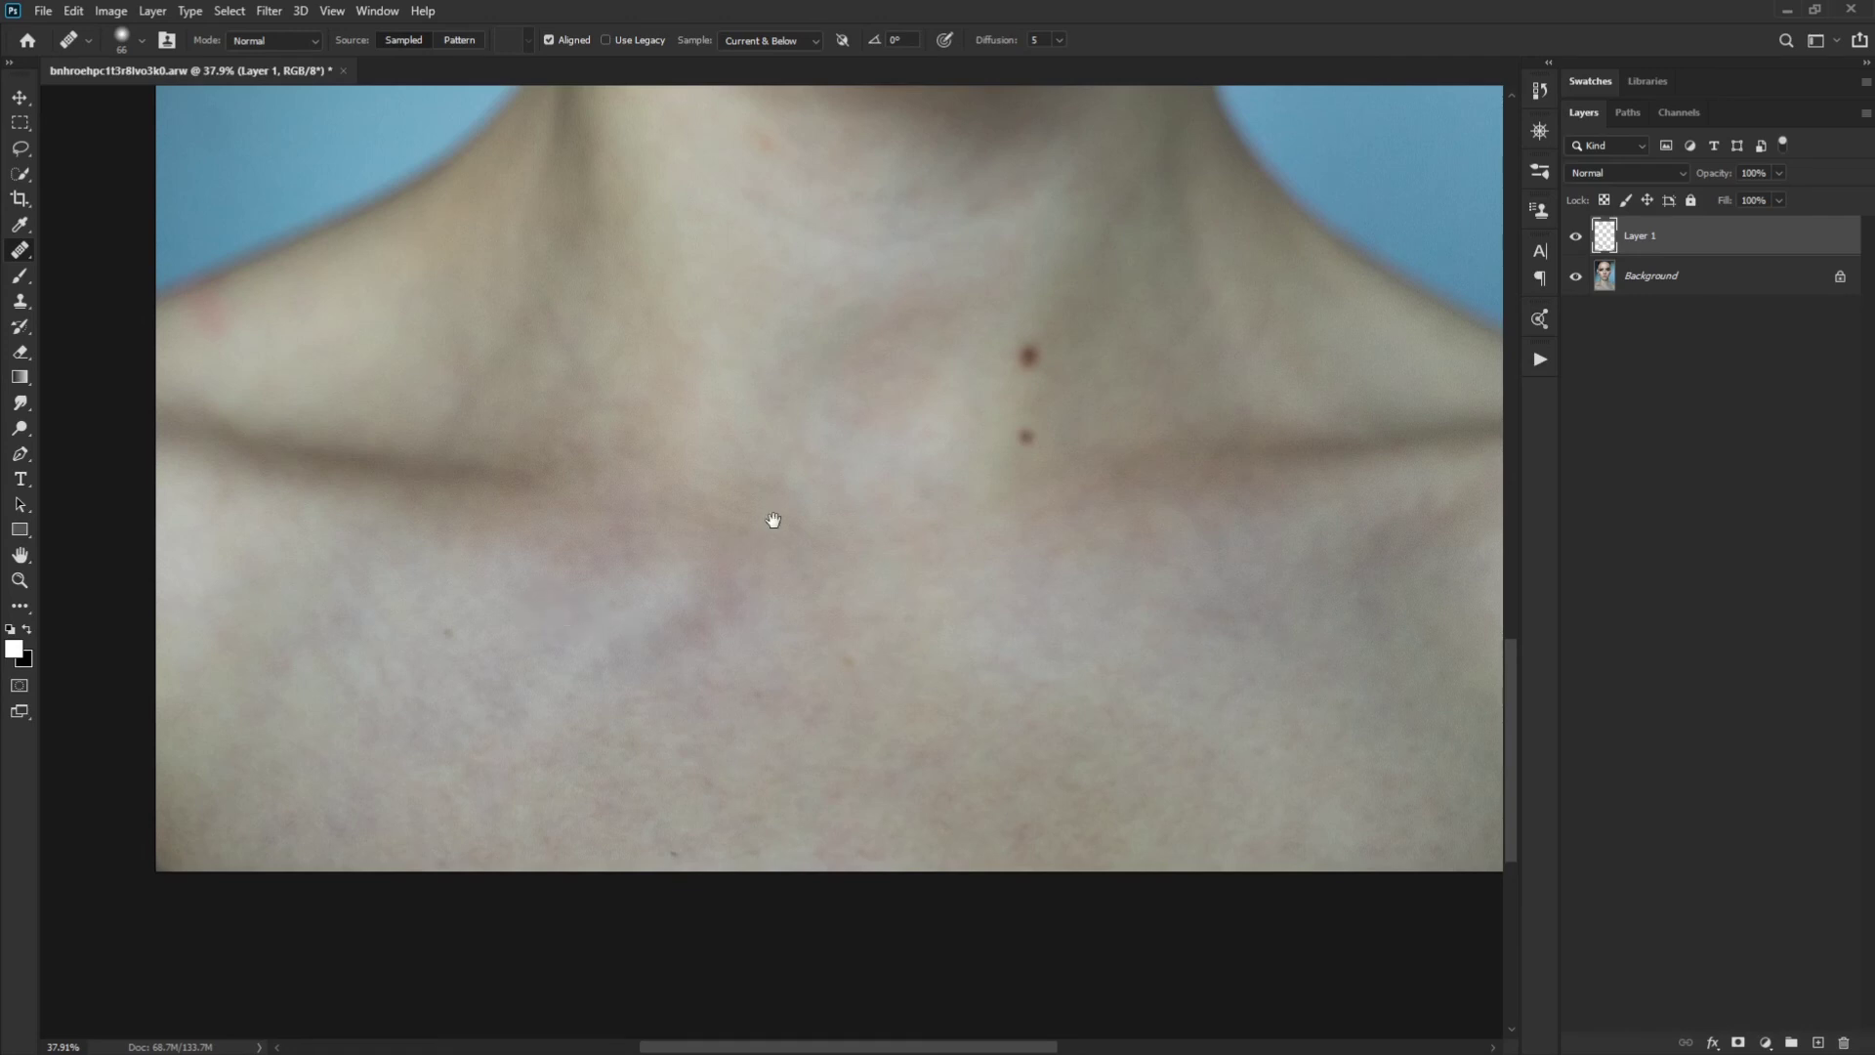
pyautogui.moveTo(841, 341); pyautogui.dragTo(774, 784)
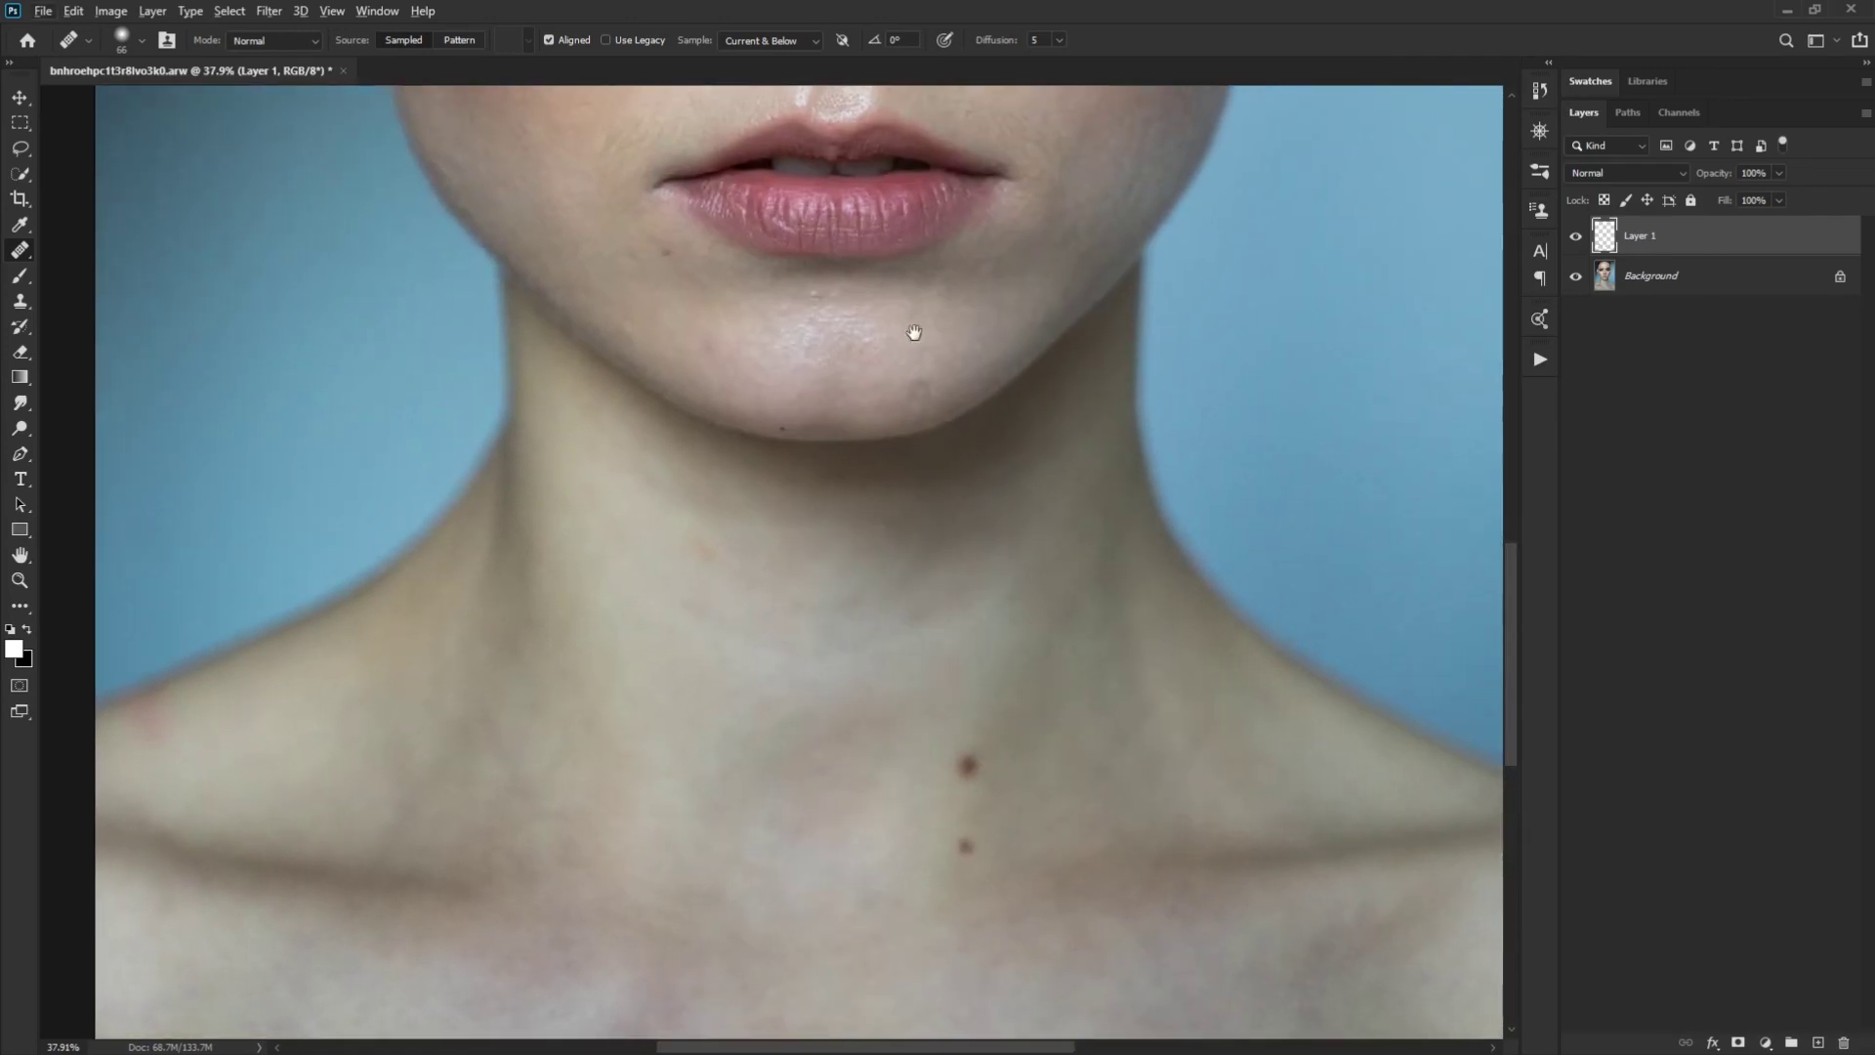
pyautogui.moveTo(914, 333); pyautogui.dragTo(868, 577)
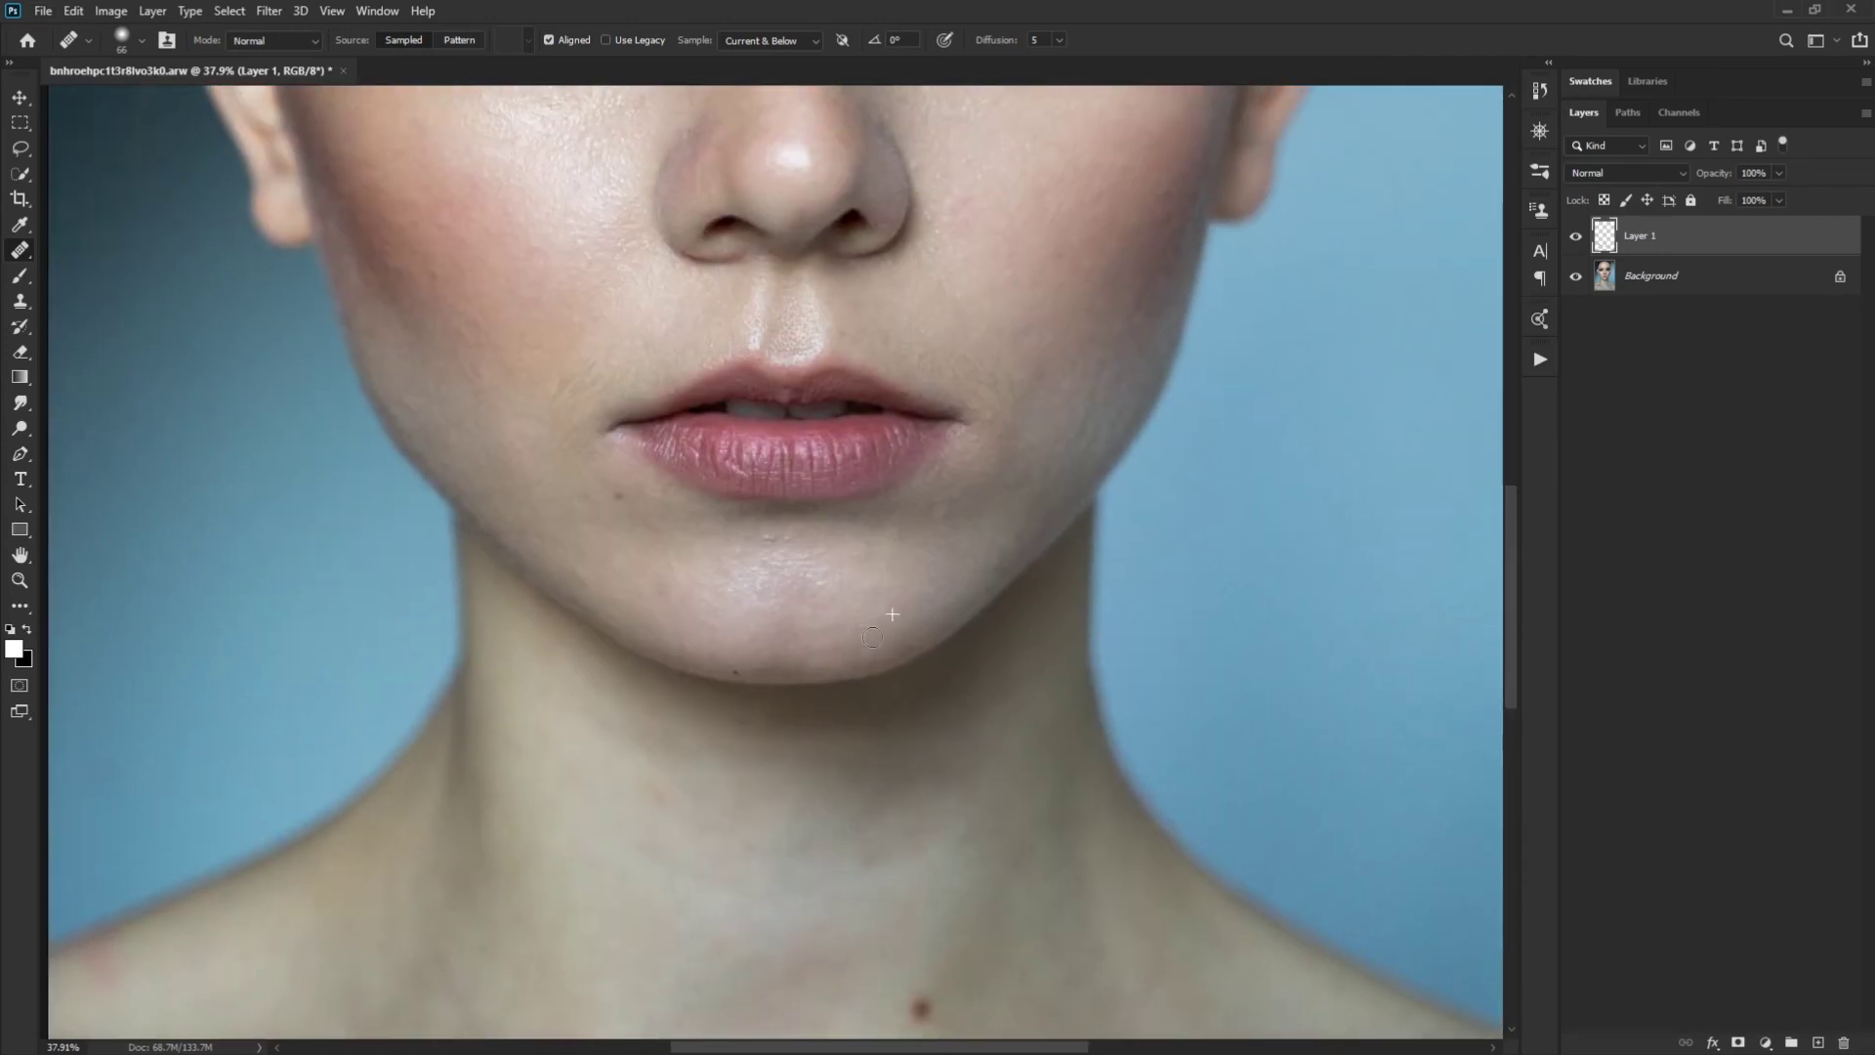
pyautogui.click(783, 541)
# Heal the remaining spots on the image-left cheek below the eye, using clean skin sampled from the same cheek
pyautogui.moveTo(857, 388); pyautogui.dragTo(864, 711)
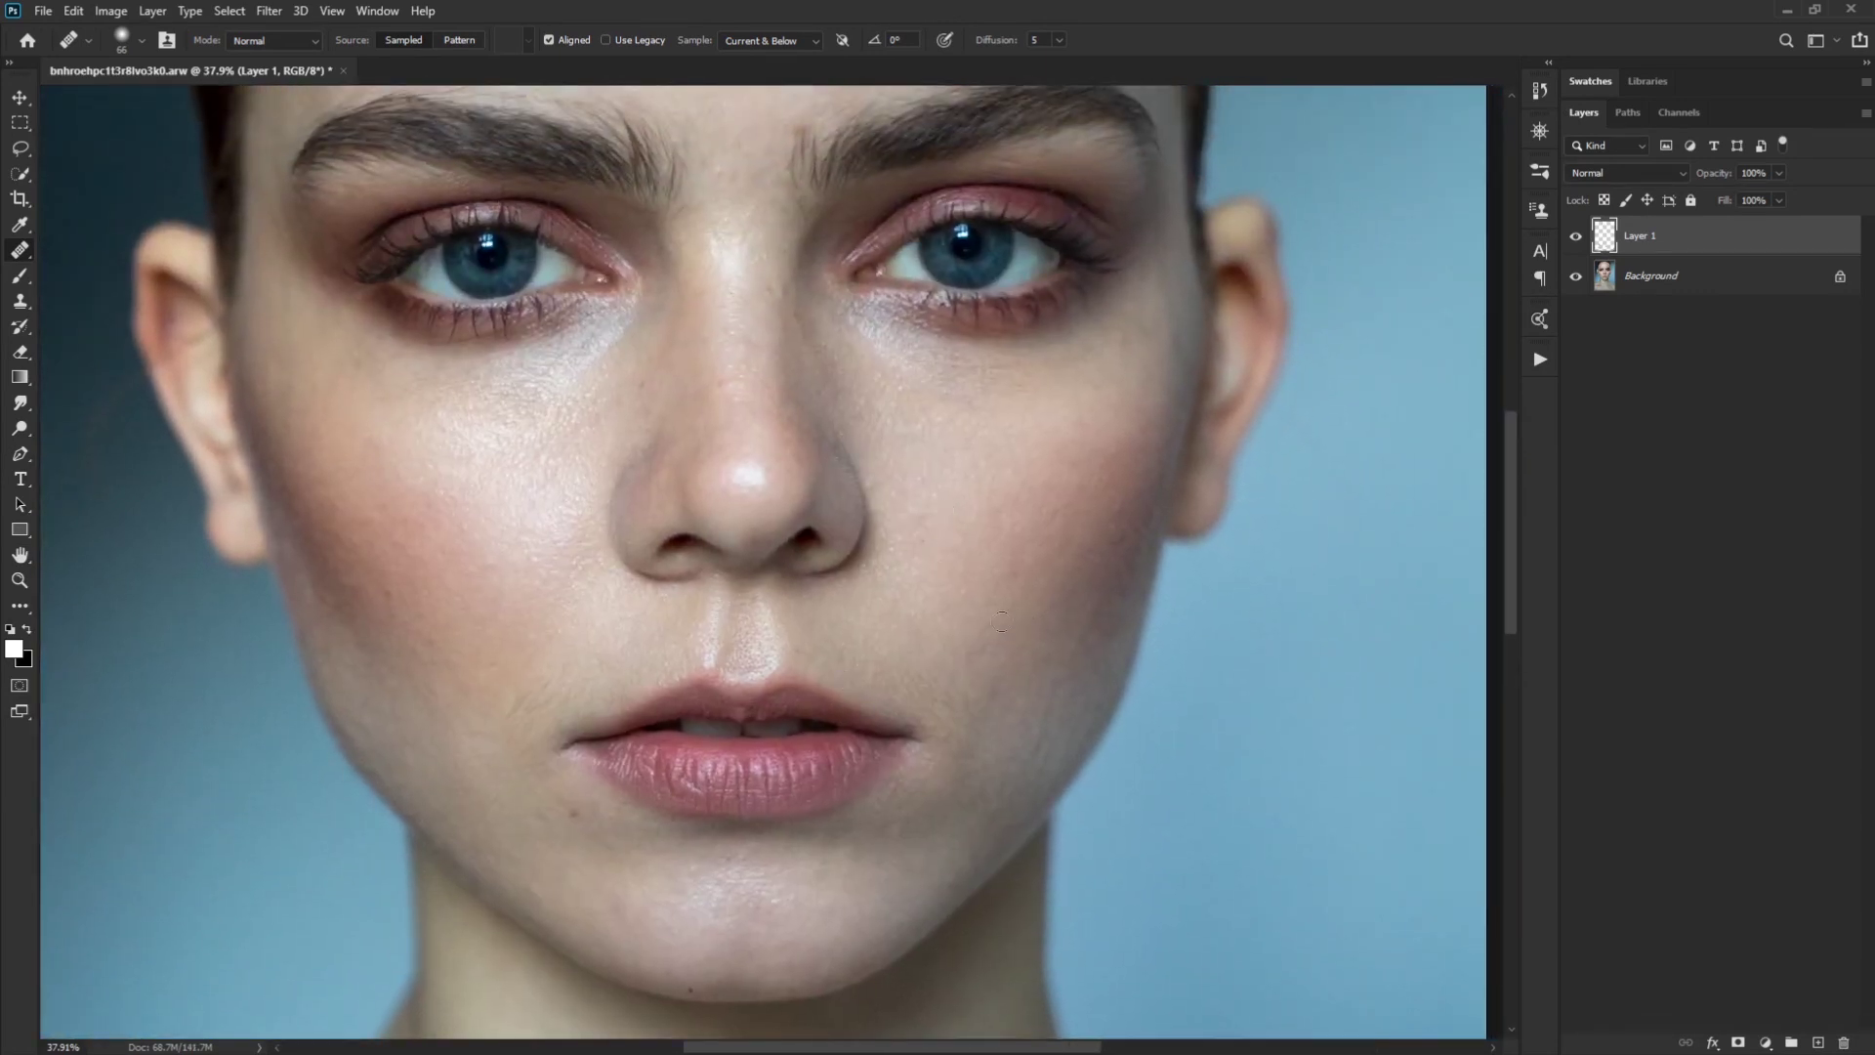
pyautogui.click(391, 593)
pyautogui.keyDown('alt'); pyautogui.click(490, 522); pyautogui.keyUp('alt')
pyautogui.scroll(4, 557, 390)
pyautogui.keyDown('alt'); pyautogui.click(502, 619); pyautogui.keyUp('alt')
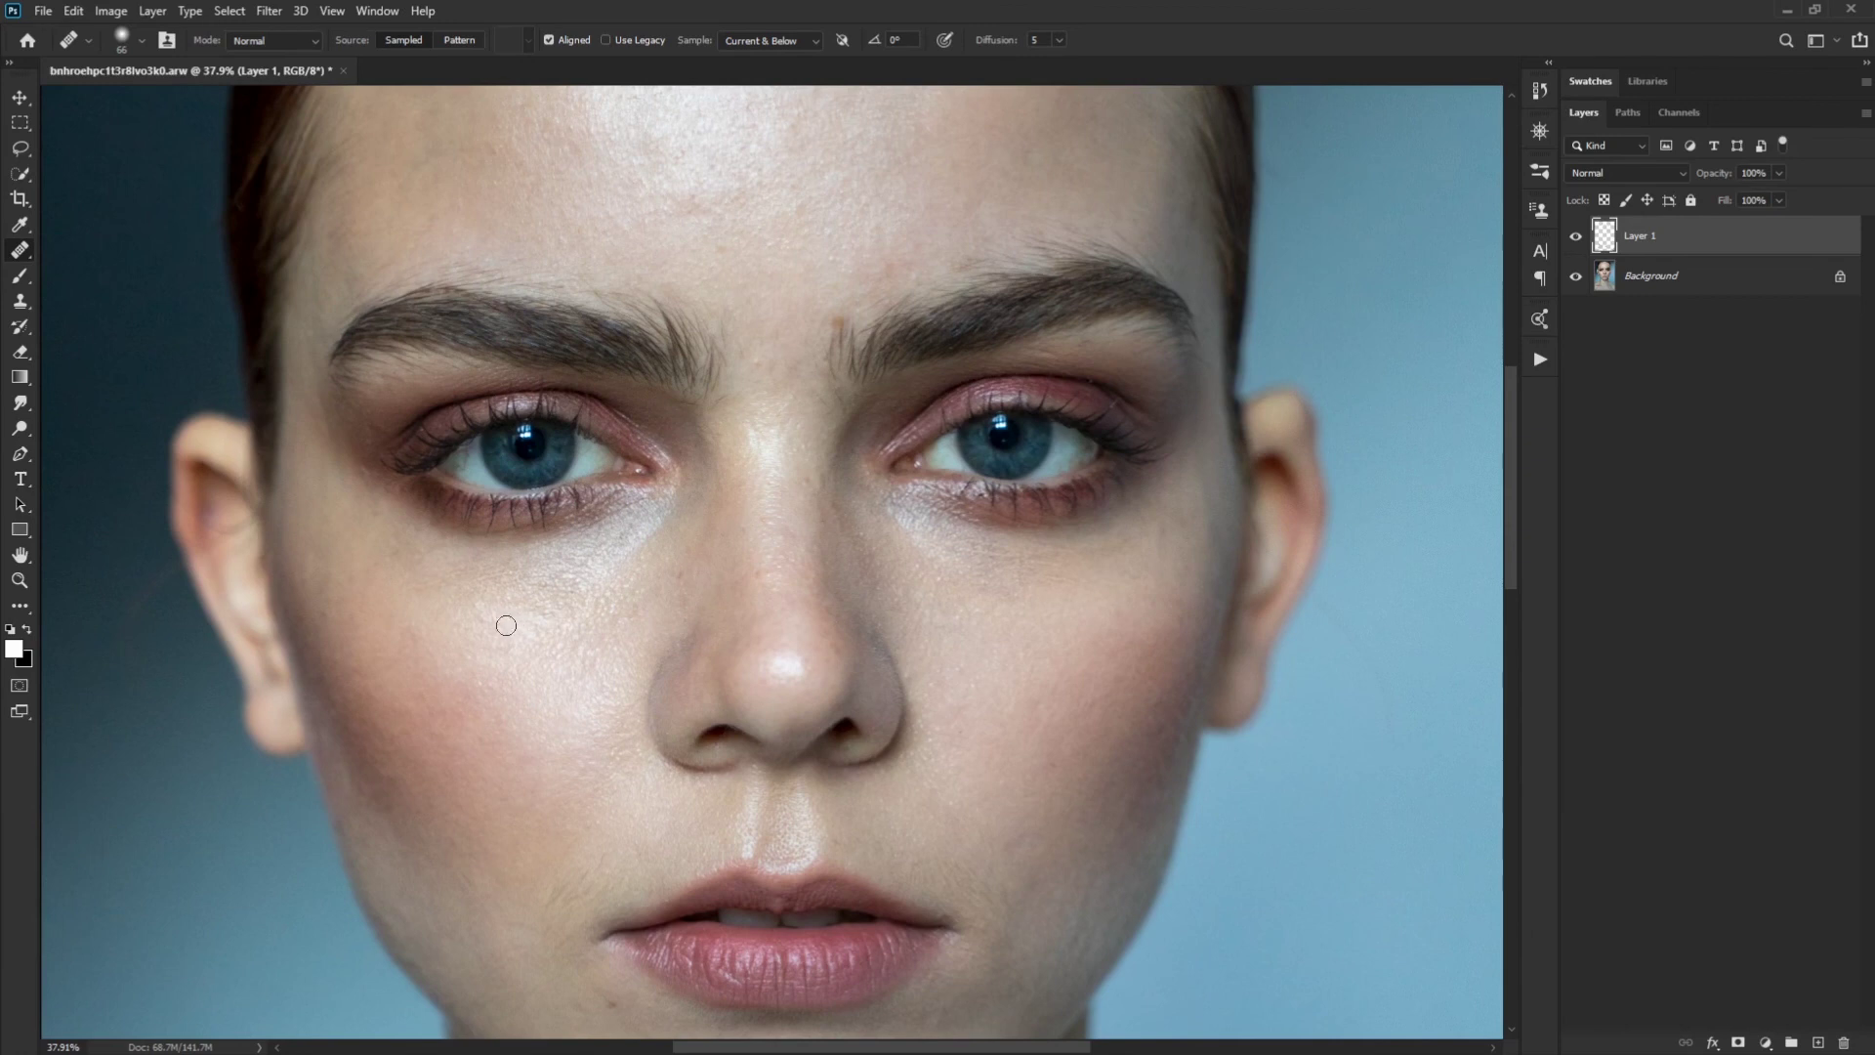
pyautogui.moveTo(486, 619); pyautogui.dragTo(487, 611)
# Compare the portrait before and after retouching by toggling Layer 1's visibility with the whole face in view, leaving the layer visible
pyautogui.press('z')
pyautogui.moveTo(684, 391); pyautogui.dragTo(566, 395)
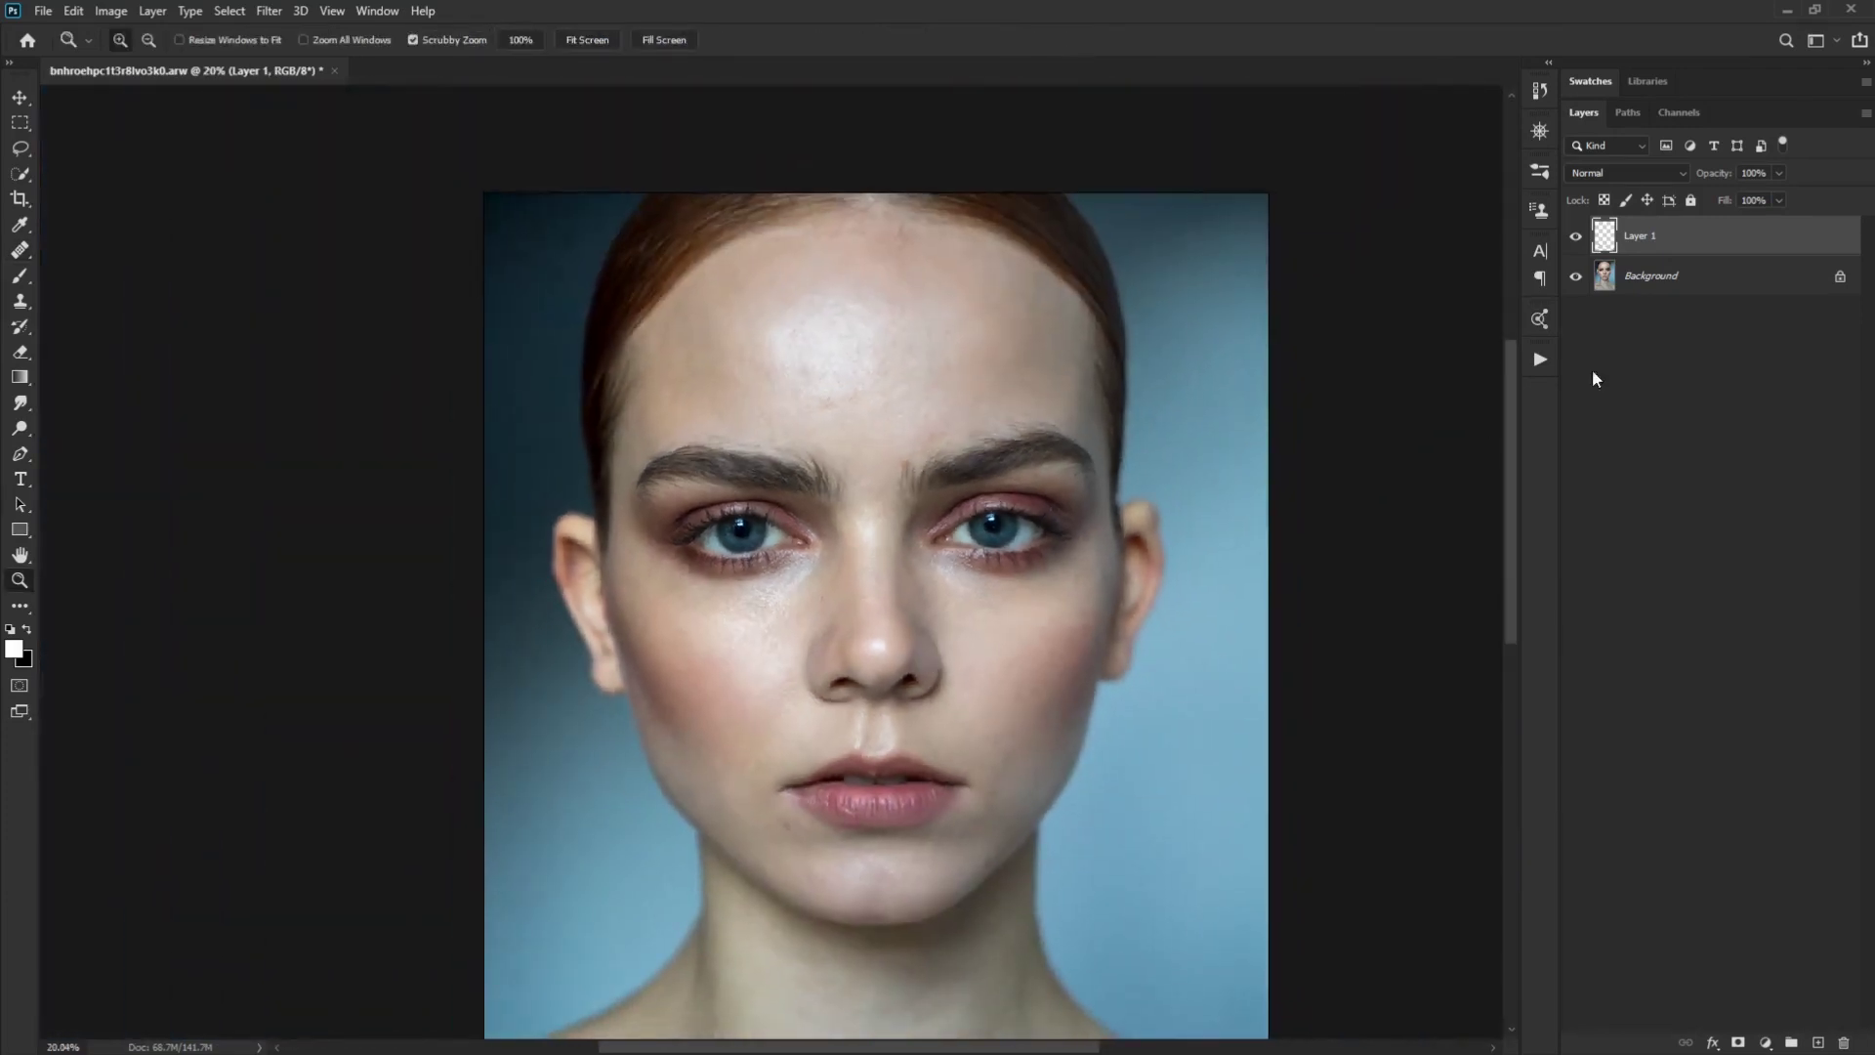
pyautogui.click(1576, 236)
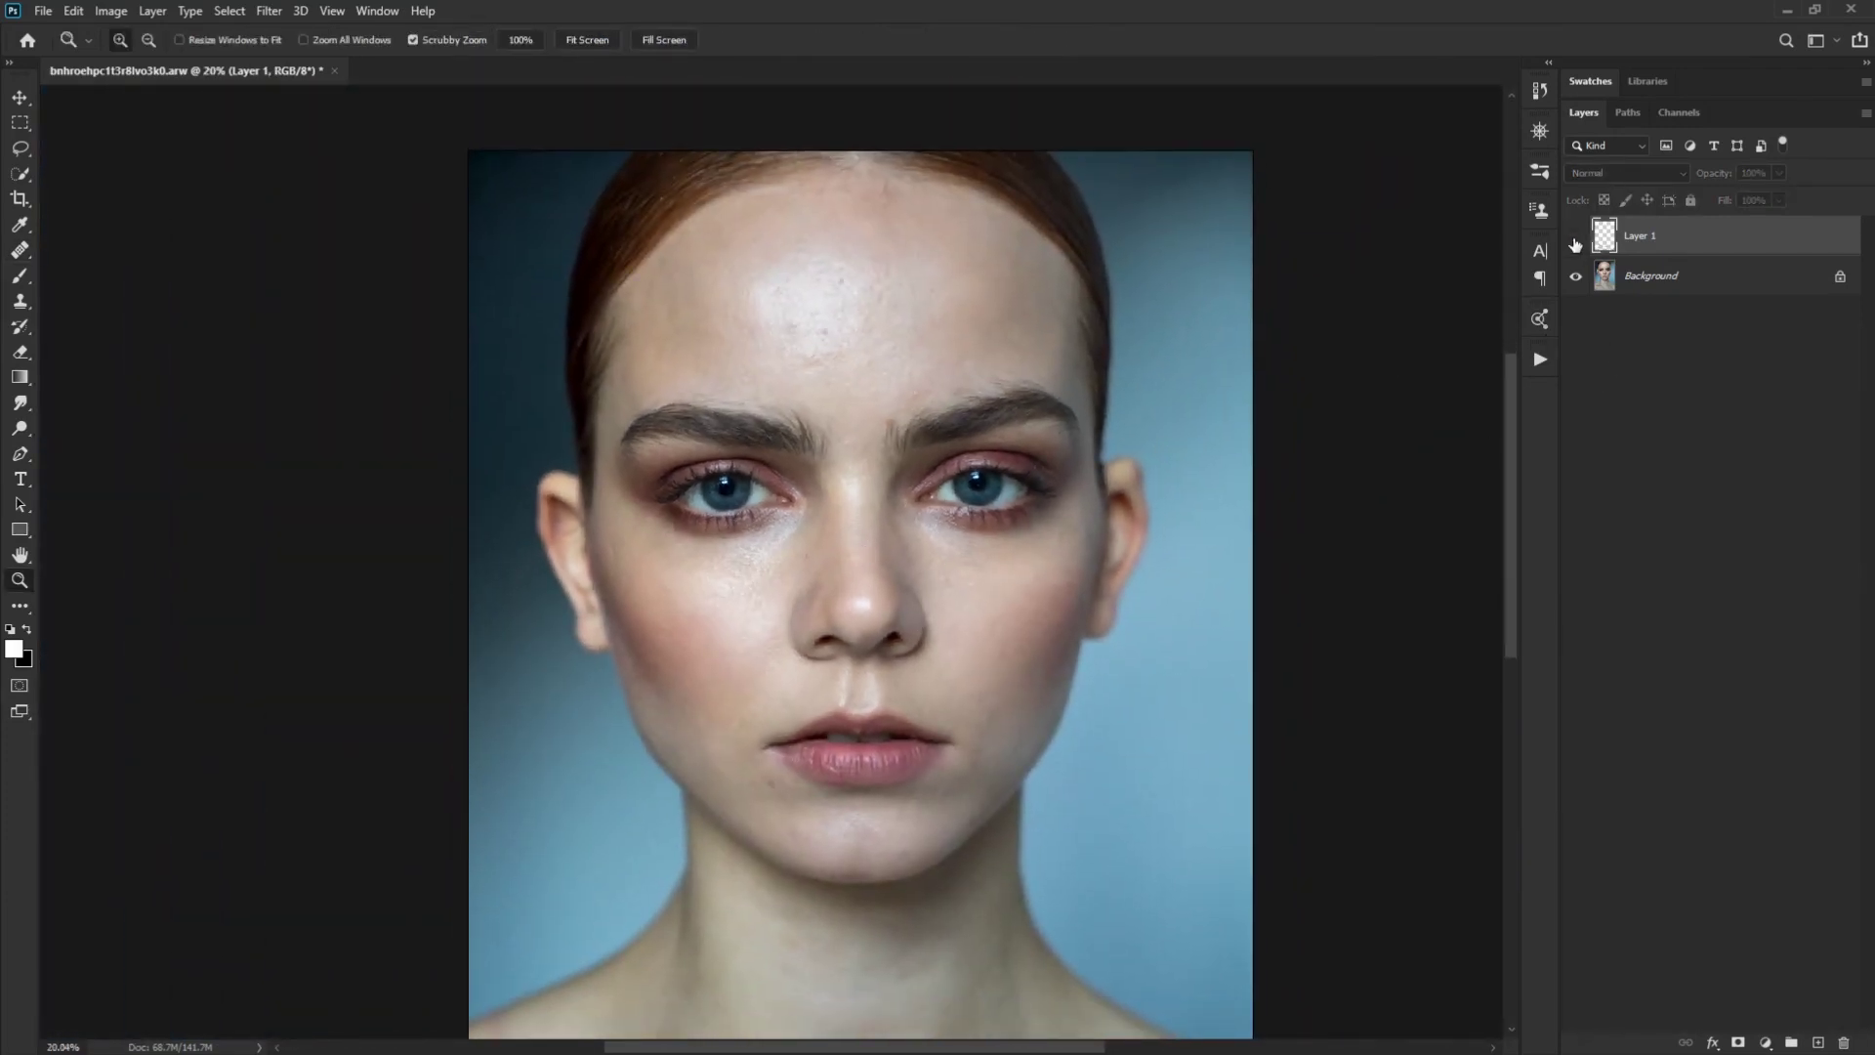
pyautogui.click(1576, 236)
pyautogui.click(1575, 238)
pyautogui.click(1574, 238)
pyautogui.click(1573, 238)
pyautogui.click(1573, 238)
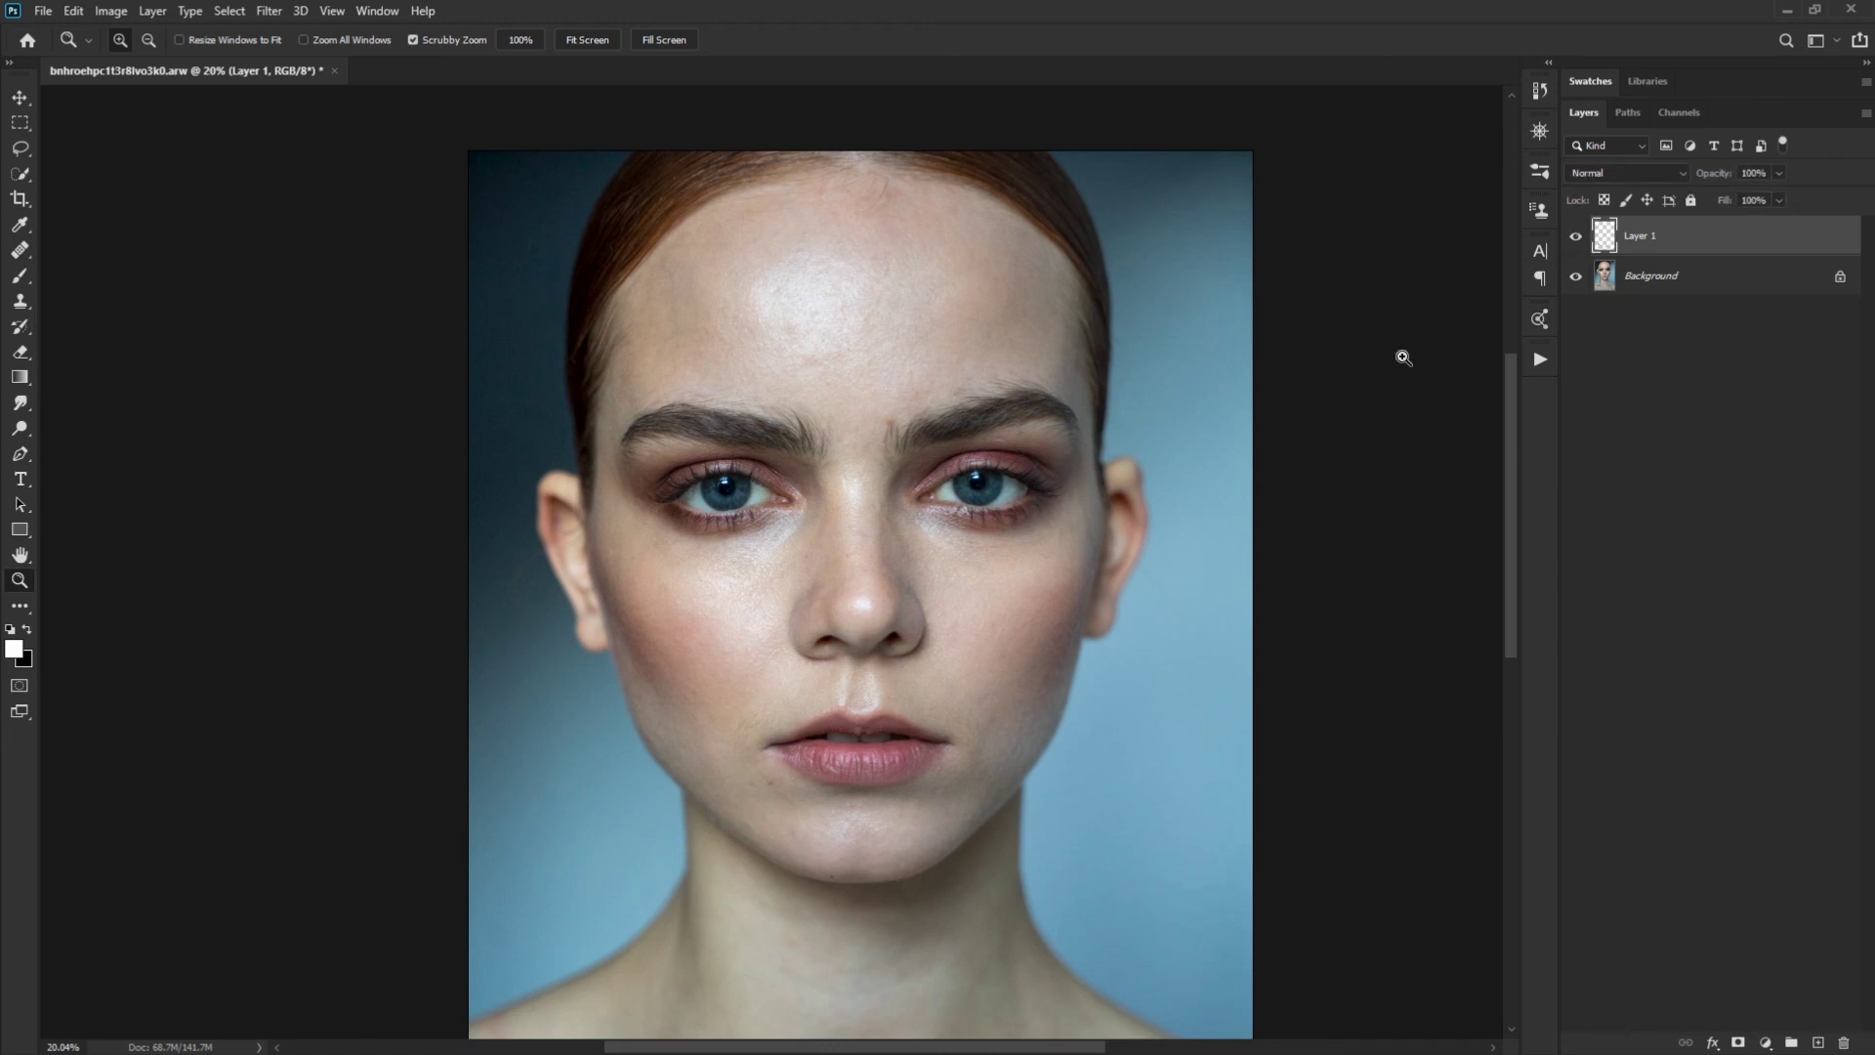